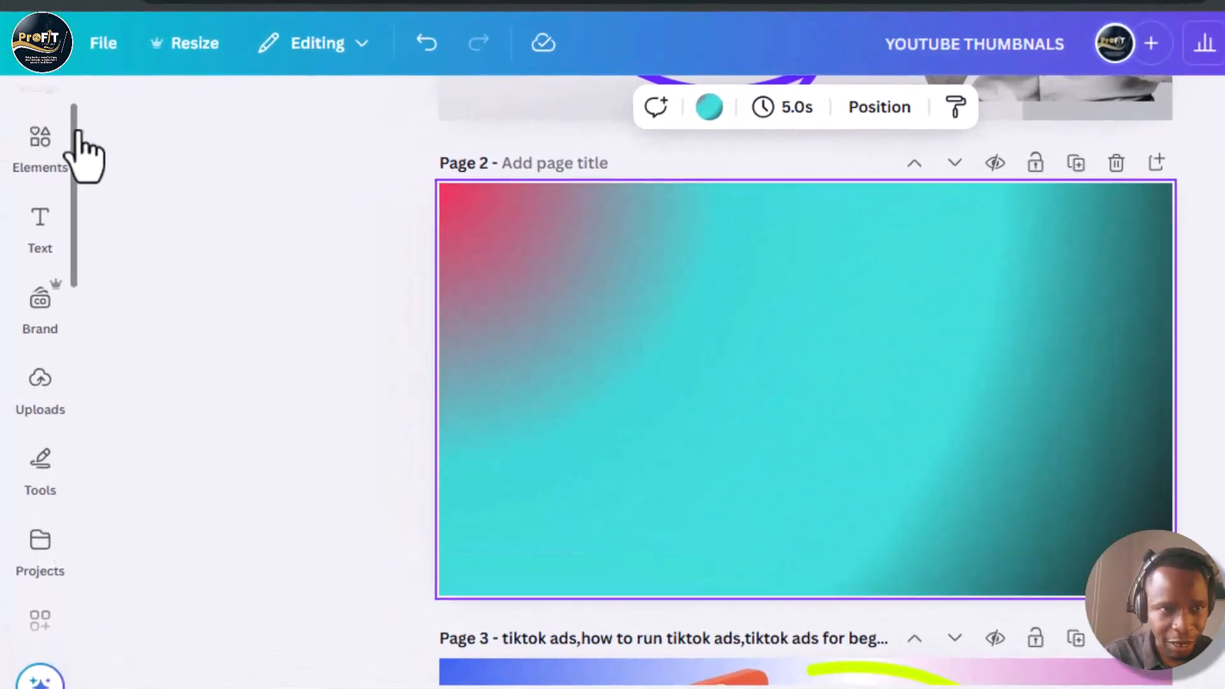
- Open the Magic Media image generator from the side apps
{"action": "left_click", "coordinate": [40, 141]}
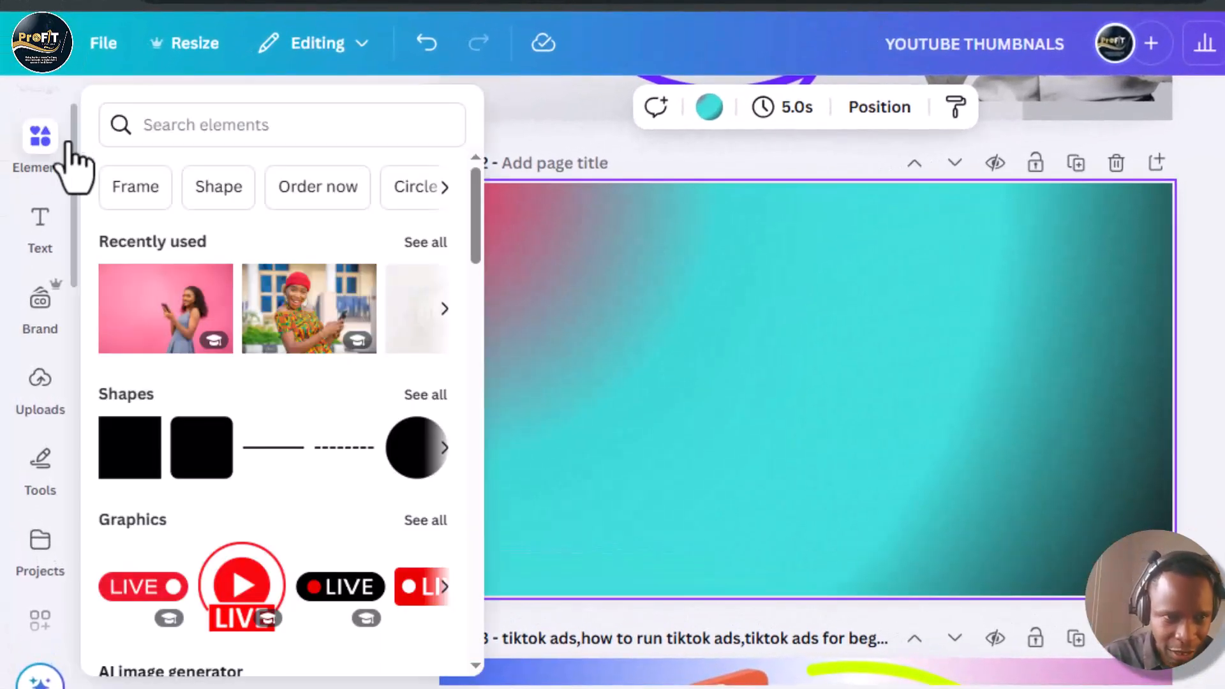
{"action": "left_click_drag", "start_coordinate": [72, 195], "coordinate": [71, 197]}
{"action": "scroll", "coordinate": [74, 211], "scroll_direction": "down", "scroll_amount": 3}
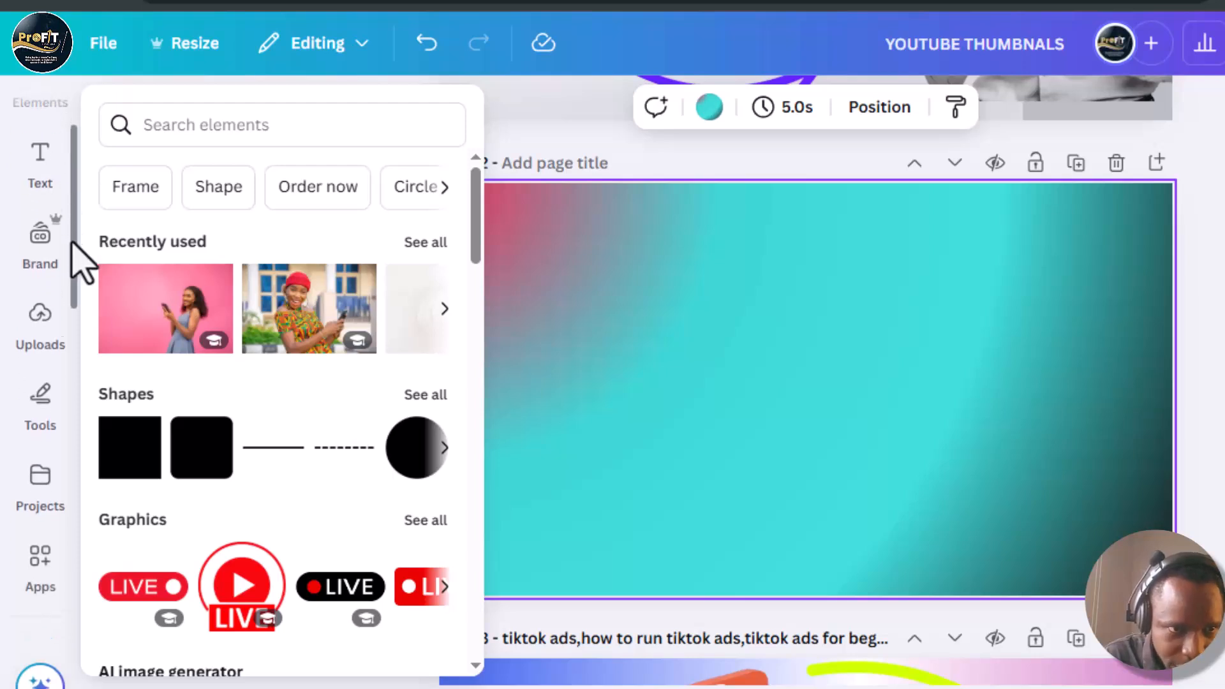
{"action": "scroll", "coordinate": [70, 408], "scroll_direction": "down", "scroll_amount": 1}
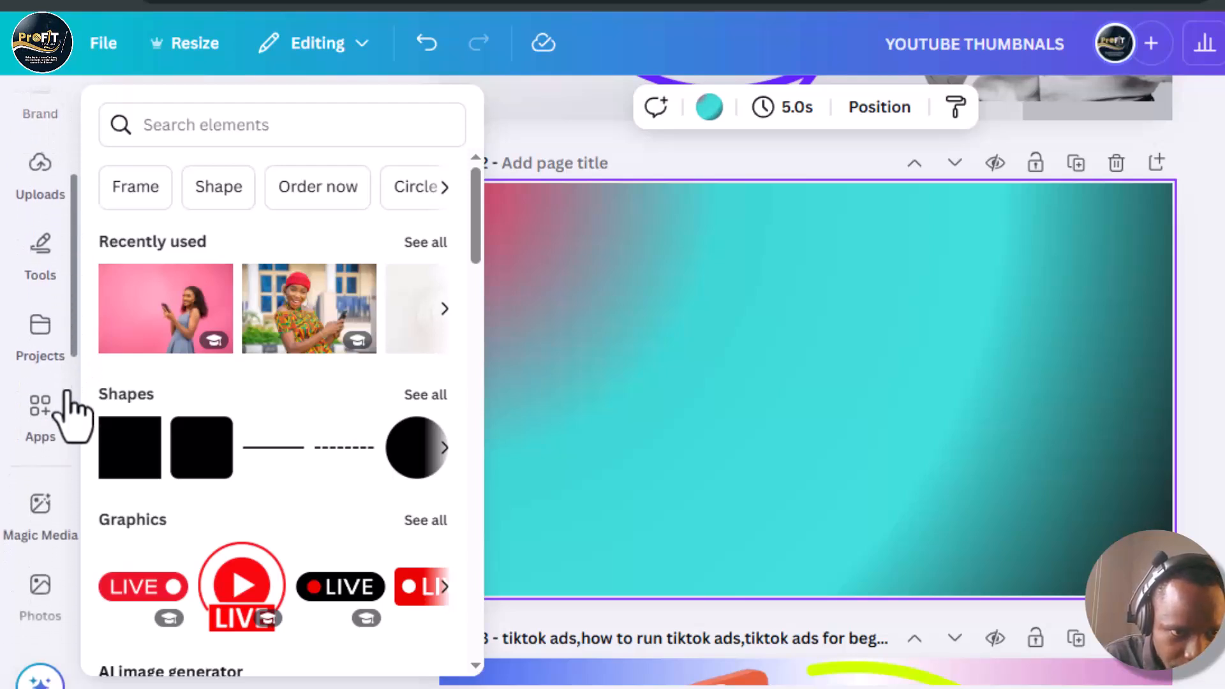
{"action": "left_click", "coordinate": [37, 505]}
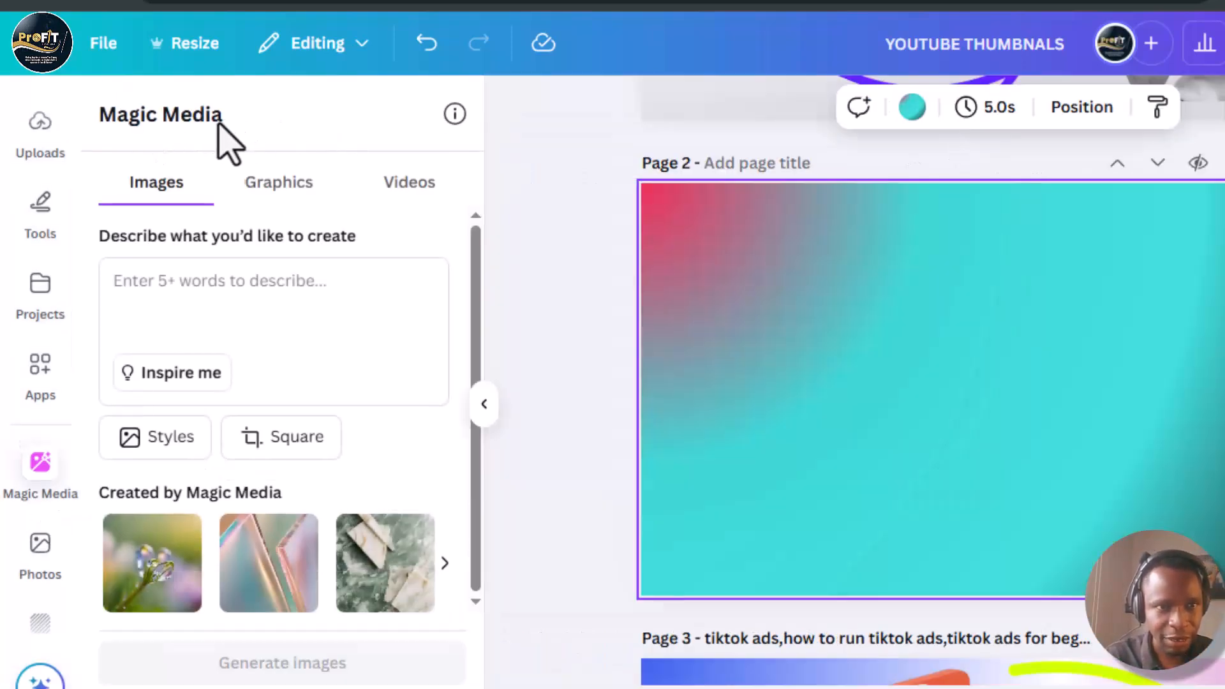
- Enter the prompt 'Create a 3D design with the text PAY WITH GREY. Make it a large font size, legible, and bold in a plain background.'
{"action": "left_click", "coordinate": [209, 293]}
{"action": "type", "text": "Create a 3D design with the text PAY WITH GREY. Make it large font size, eligible and bold in a plain background."}
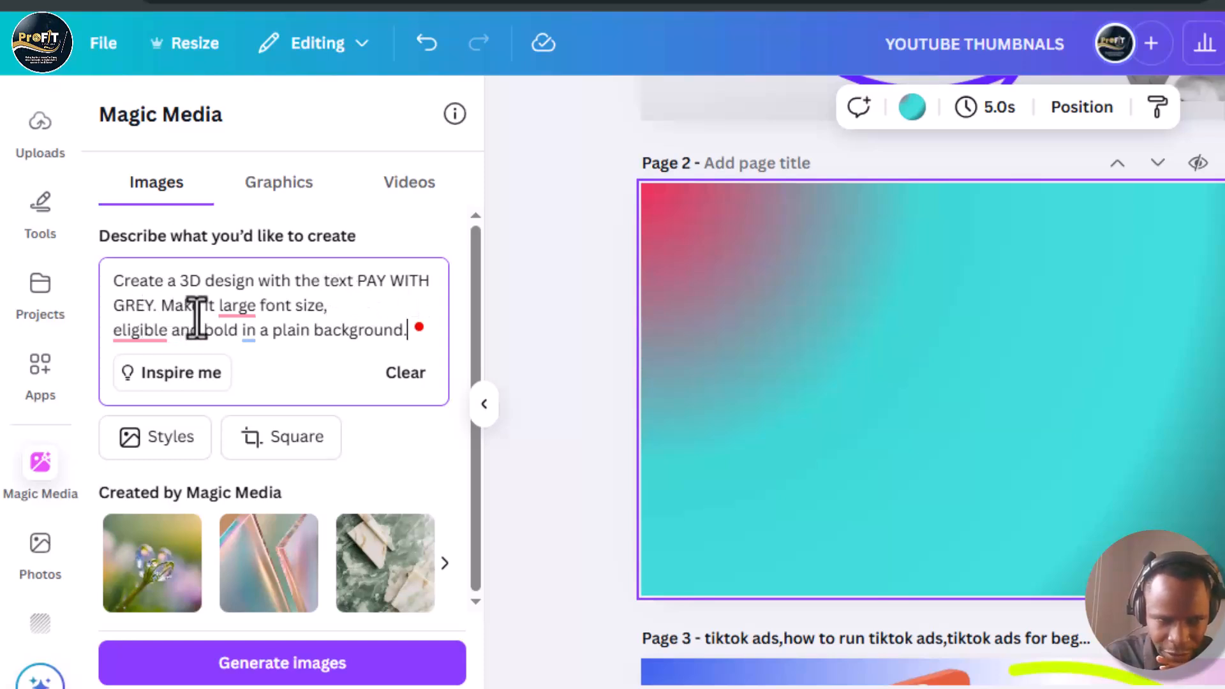
{"action": "mouse_move", "coordinate": [244, 315]}
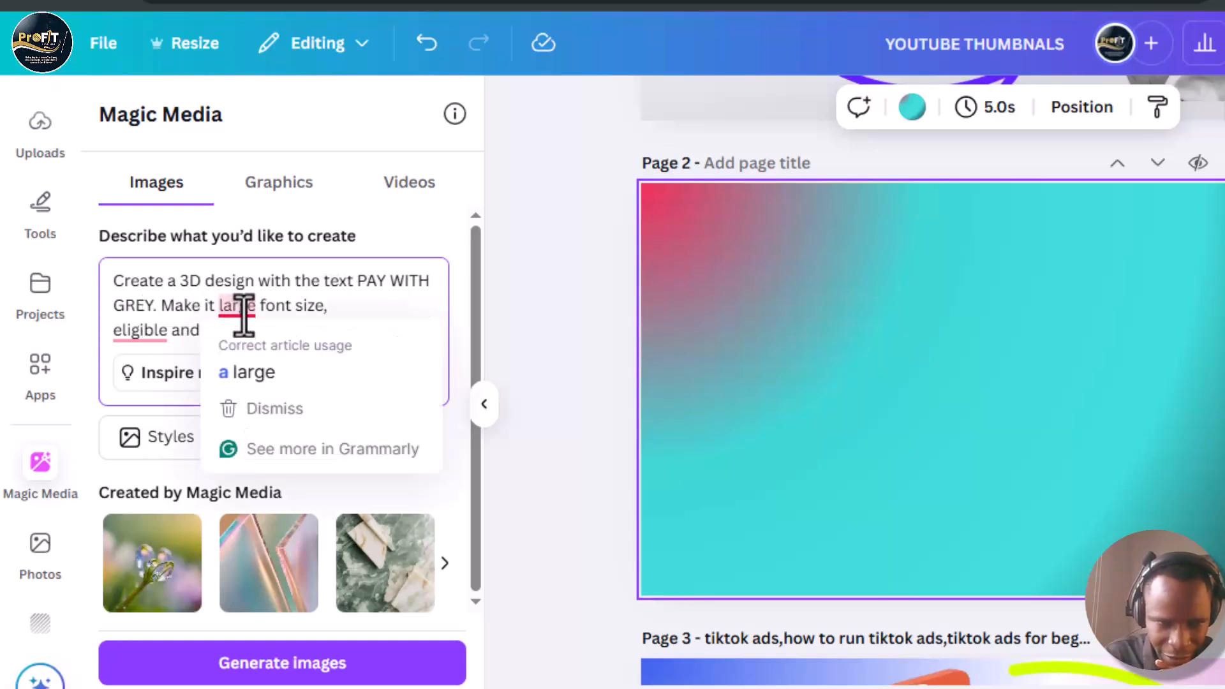
{"action": "left_click", "coordinate": [251, 372]}
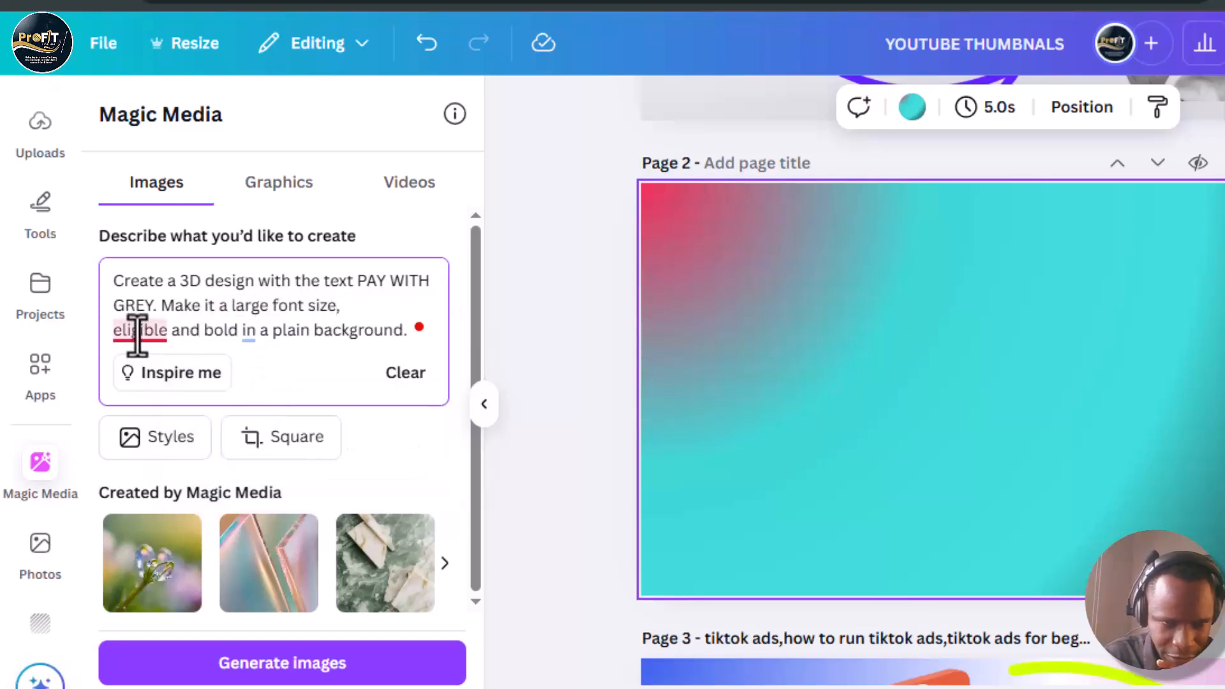
{"action": "mouse_move", "coordinate": [136, 335]}
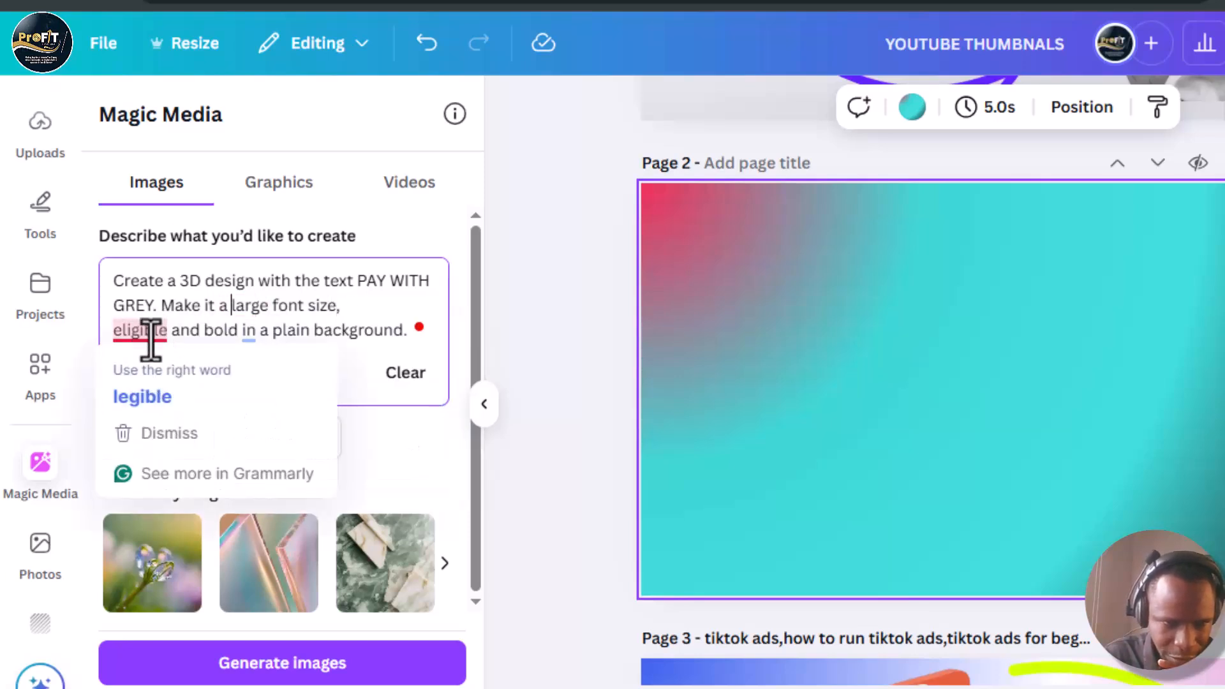
{"action": "left_click", "coordinate": [150, 400]}
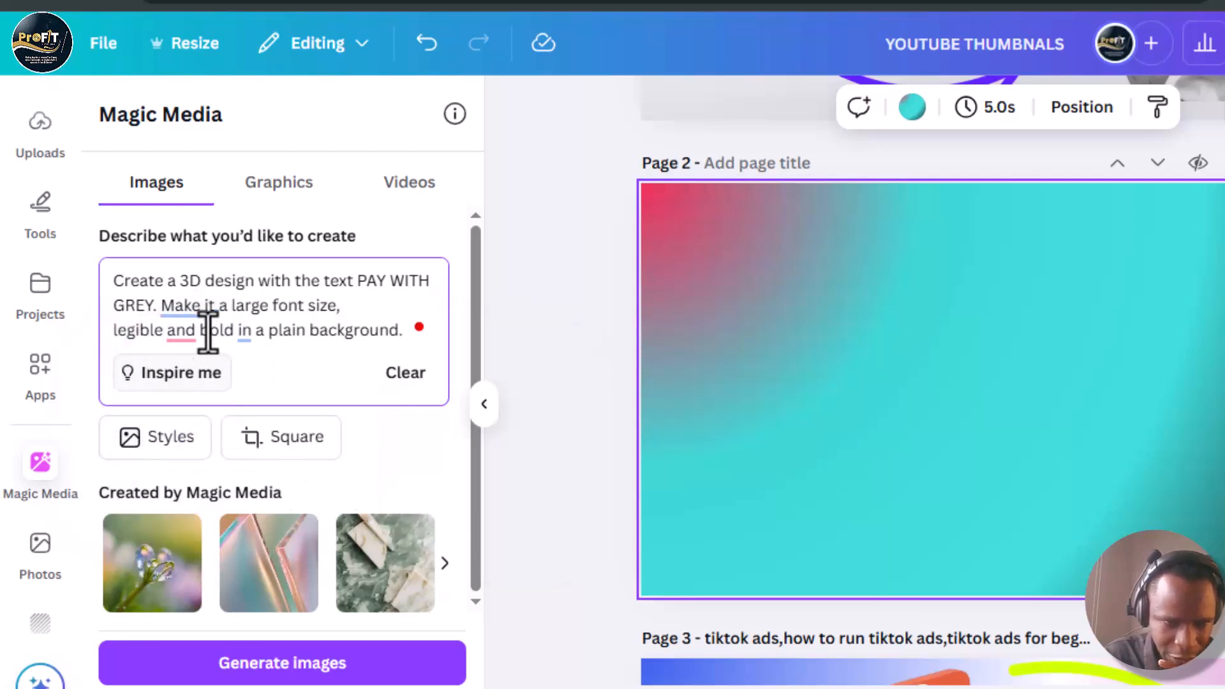
{"action": "mouse_move", "coordinate": [176, 334]}
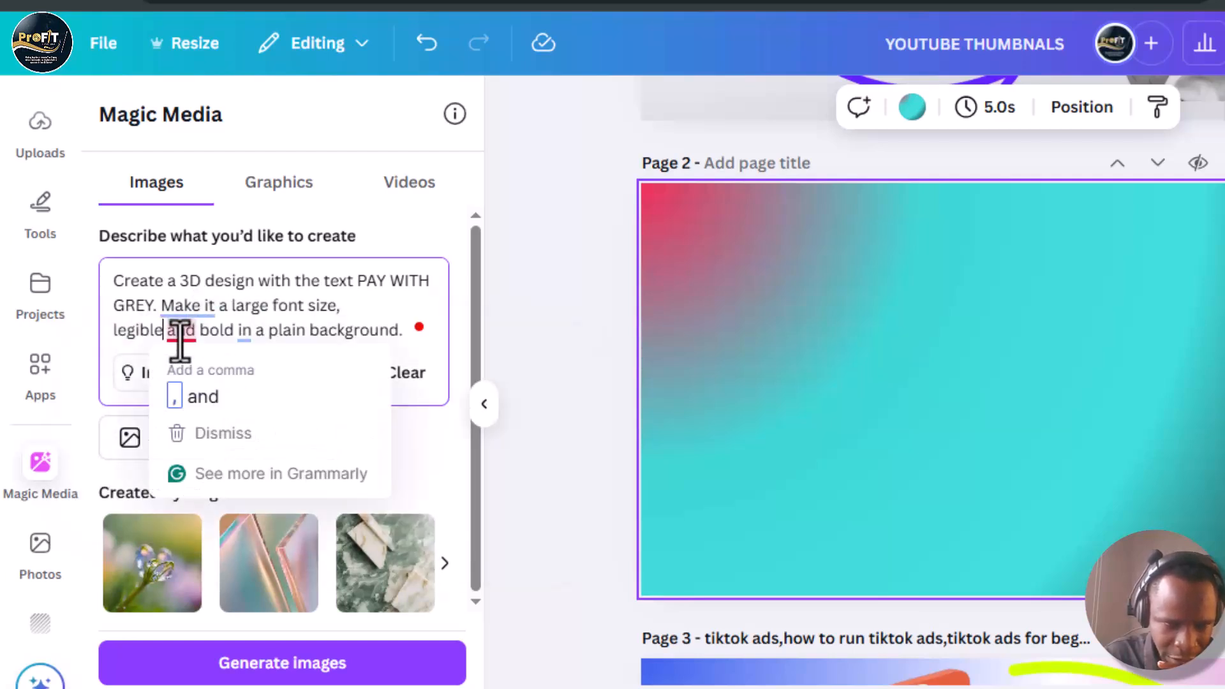
{"action": "left_click", "coordinate": [185, 397]}
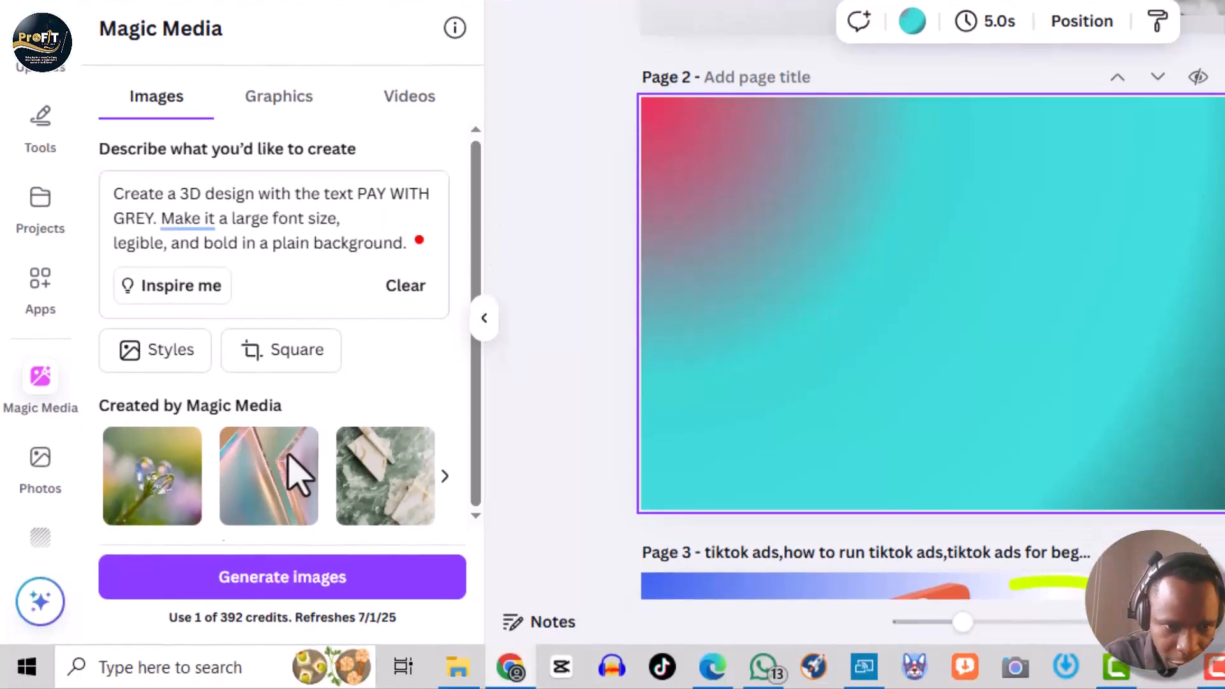
- Generate images from the prompt, generate a second batch, and browse the results
{"action": "left_click", "coordinate": [295, 577]}
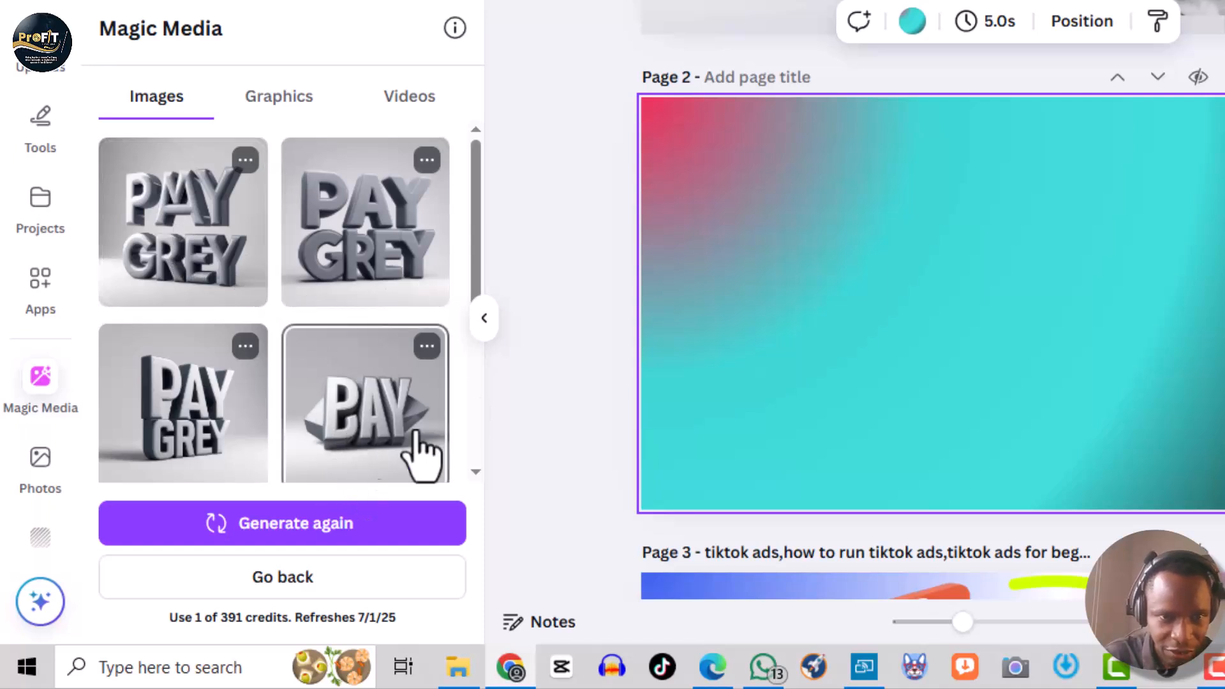
{"action": "left_click_drag", "start_coordinate": [479, 238], "coordinate": [470, 327]}
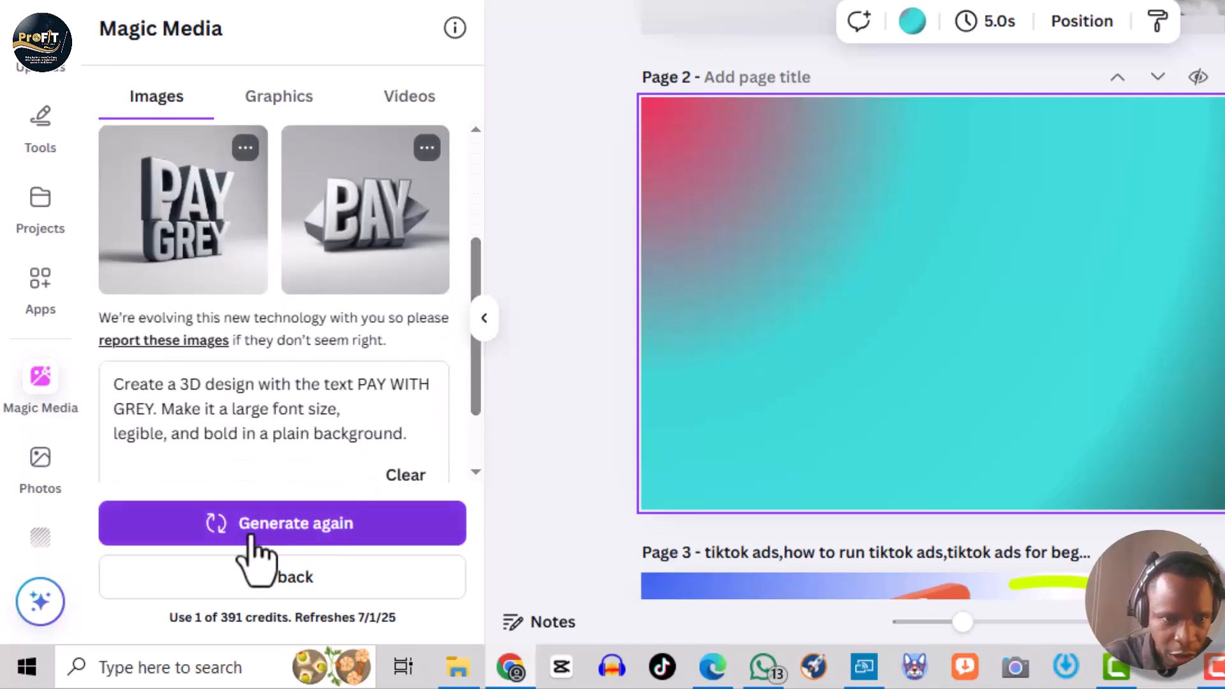
{"action": "left_click", "coordinate": [286, 531]}
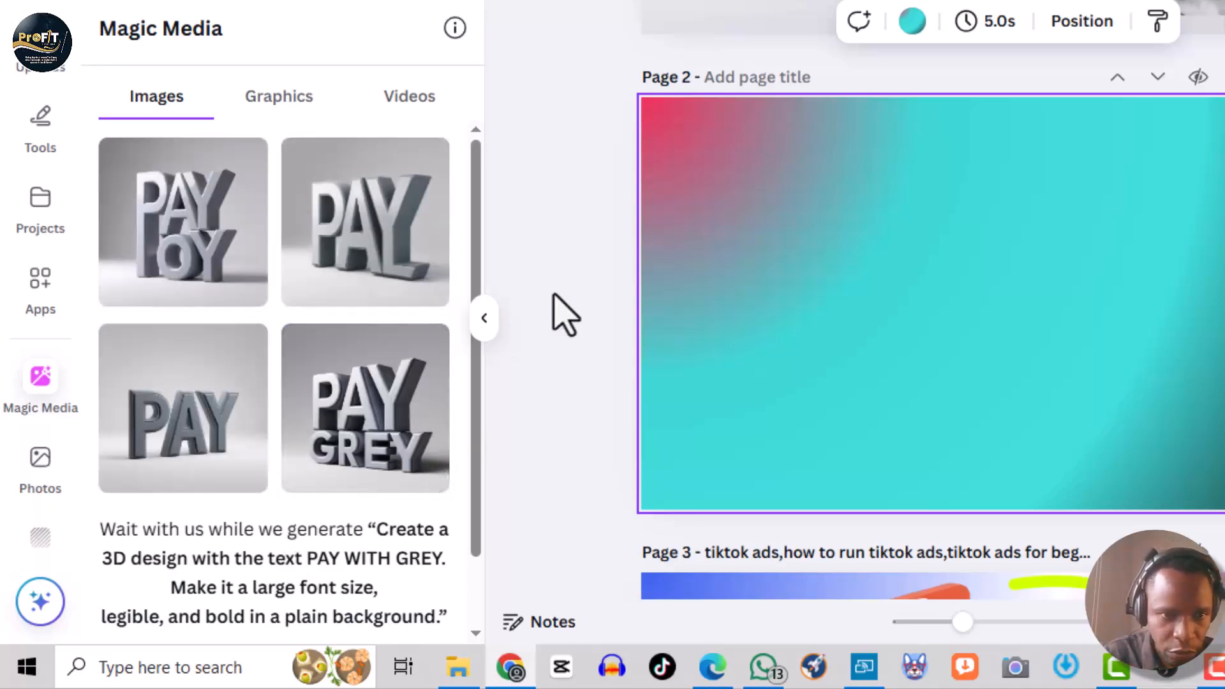
{"action": "scroll", "coordinate": [483, 226], "scroll_direction": "down", "scroll_amount": 3}
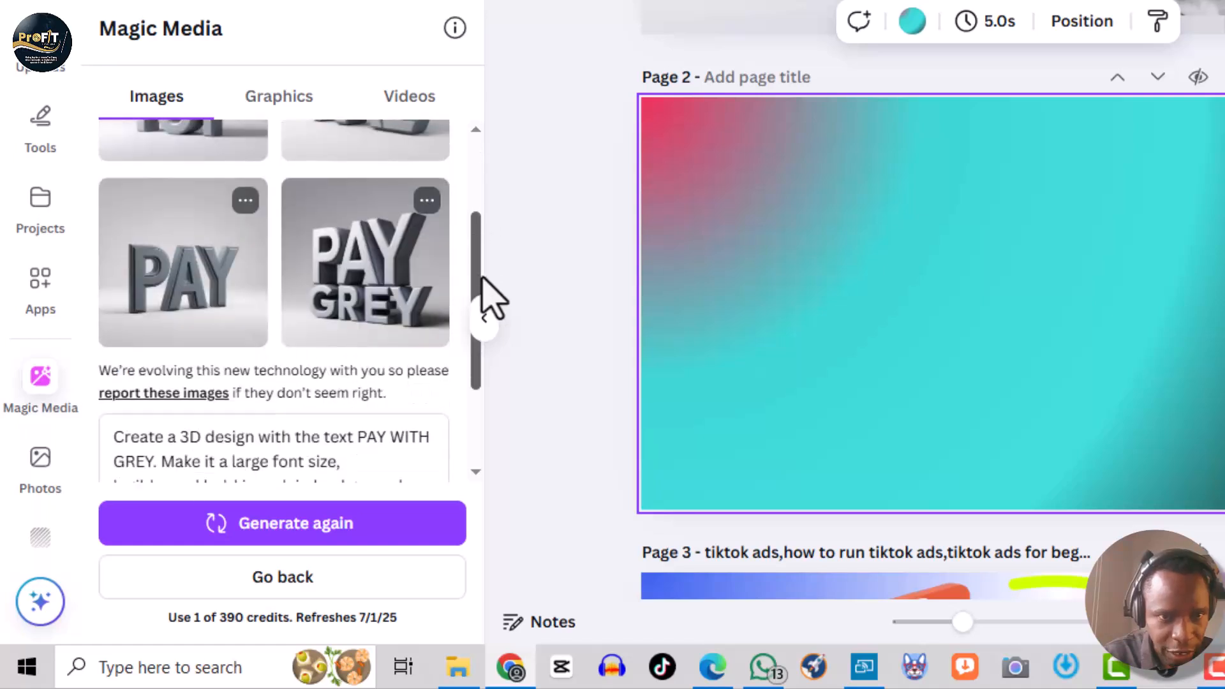
{"action": "scroll", "coordinate": [491, 236], "scroll_direction": "up", "scroll_amount": 3}
{"action": "scroll", "coordinate": [492, 216], "scroll_direction": "up", "scroll_amount": 1}
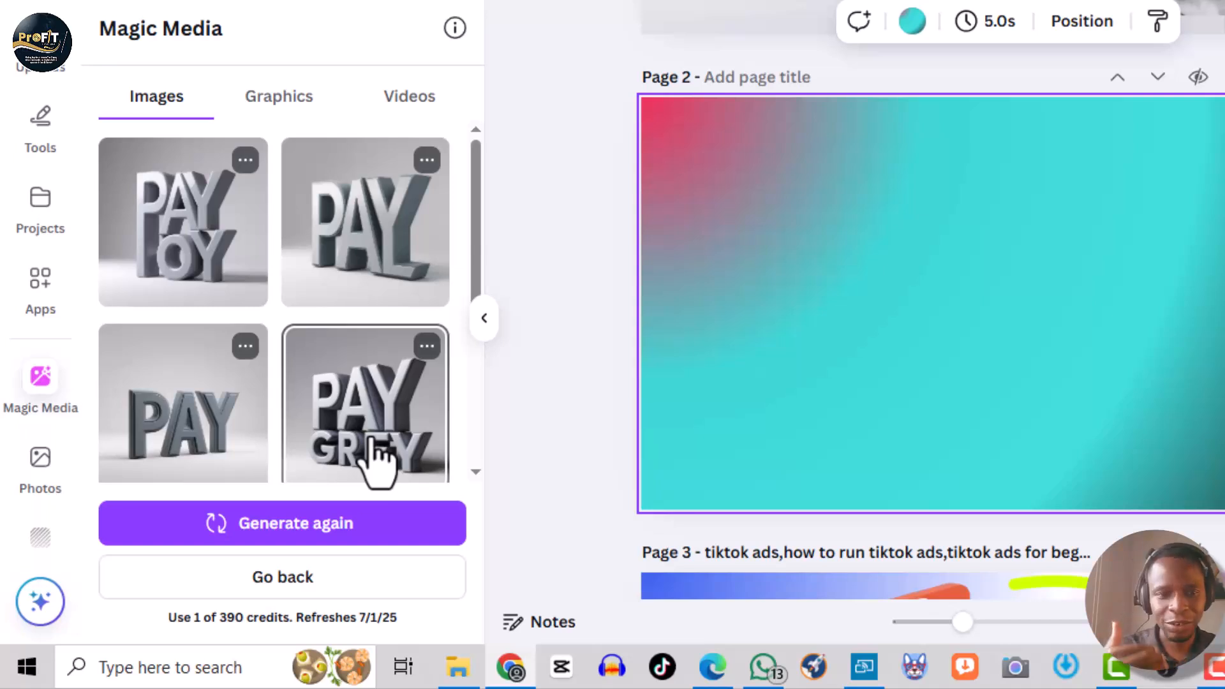
- Append 'Make the text colorful.' to the prompt and generate again
{"action": "left_click_drag", "start_coordinate": [478, 260], "coordinate": [475, 451]}
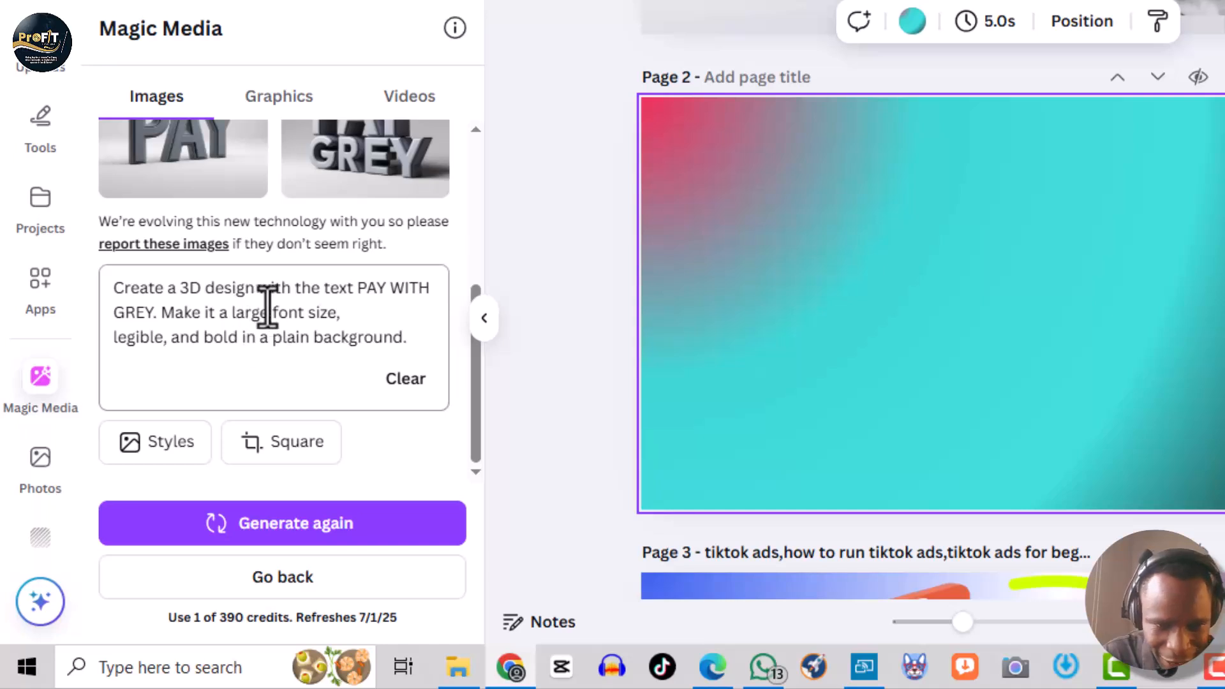
{"action": "left_click", "coordinate": [279, 306]}
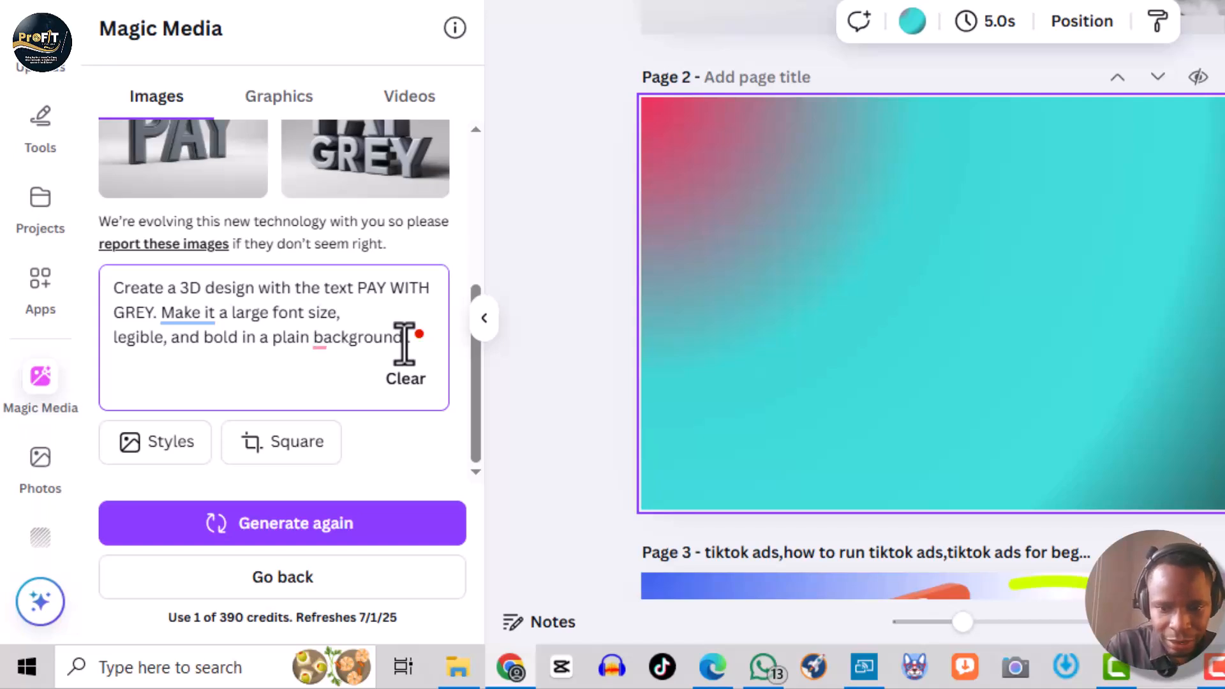
{"action": "type", "text": "Make the text color"}
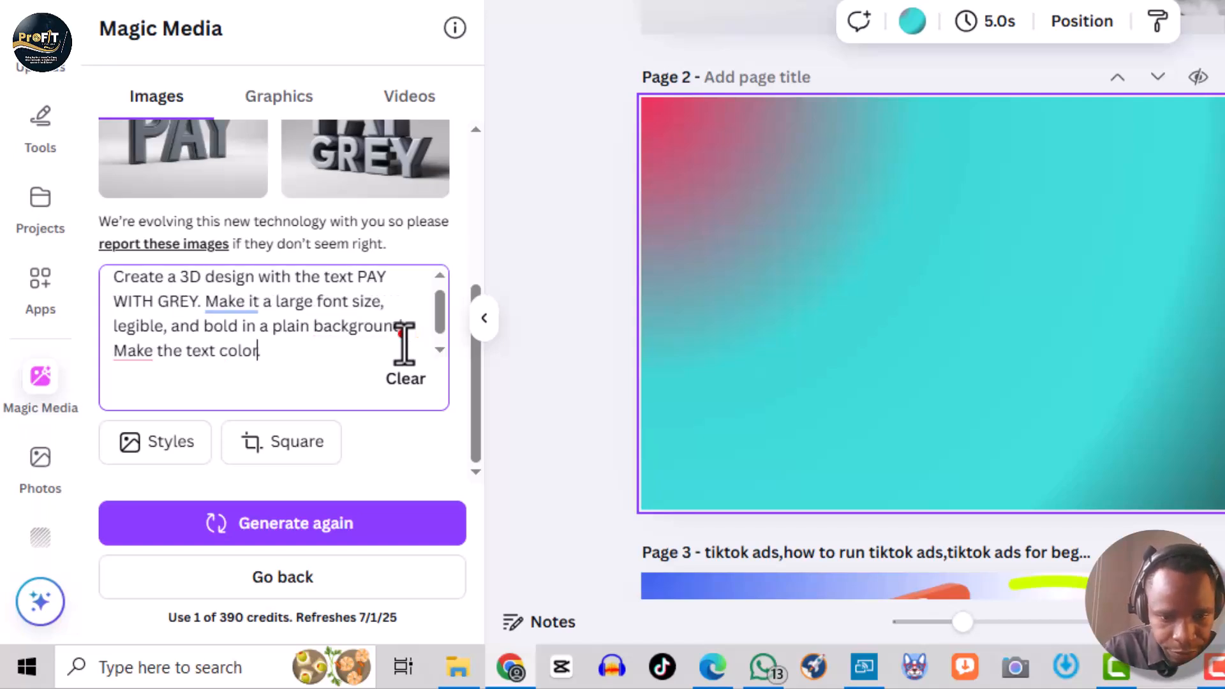
{"action": "type", "text": "ful."}
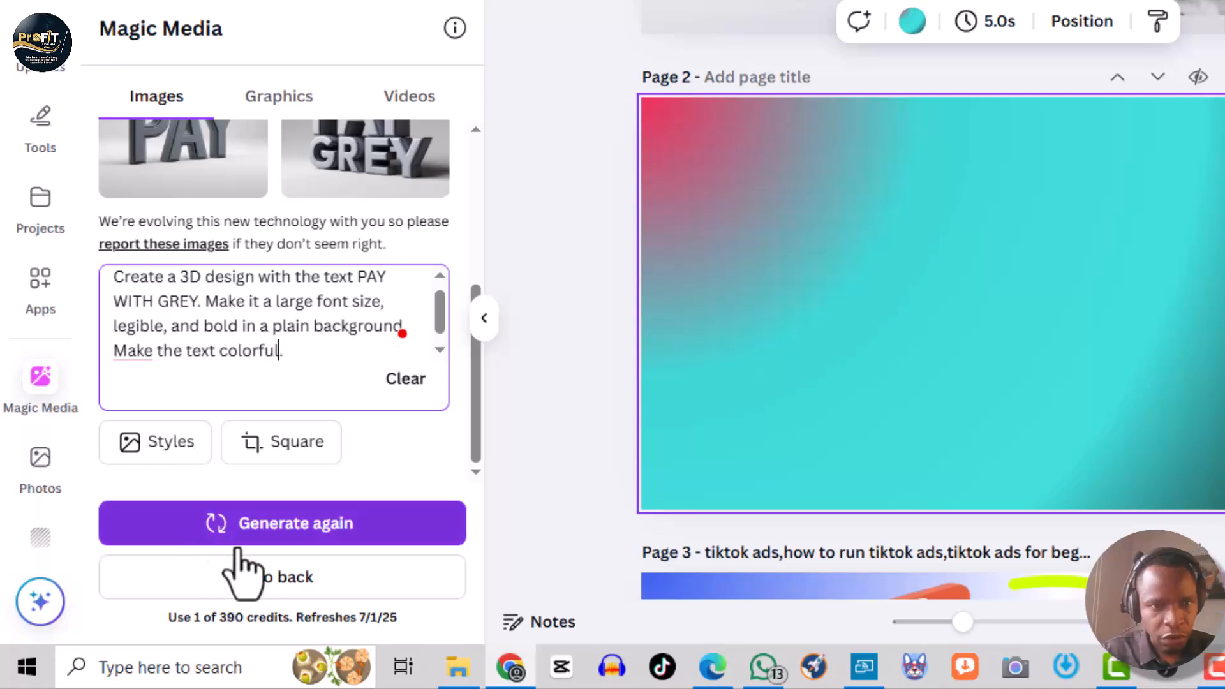
{"action": "left_click", "coordinate": [307, 529]}
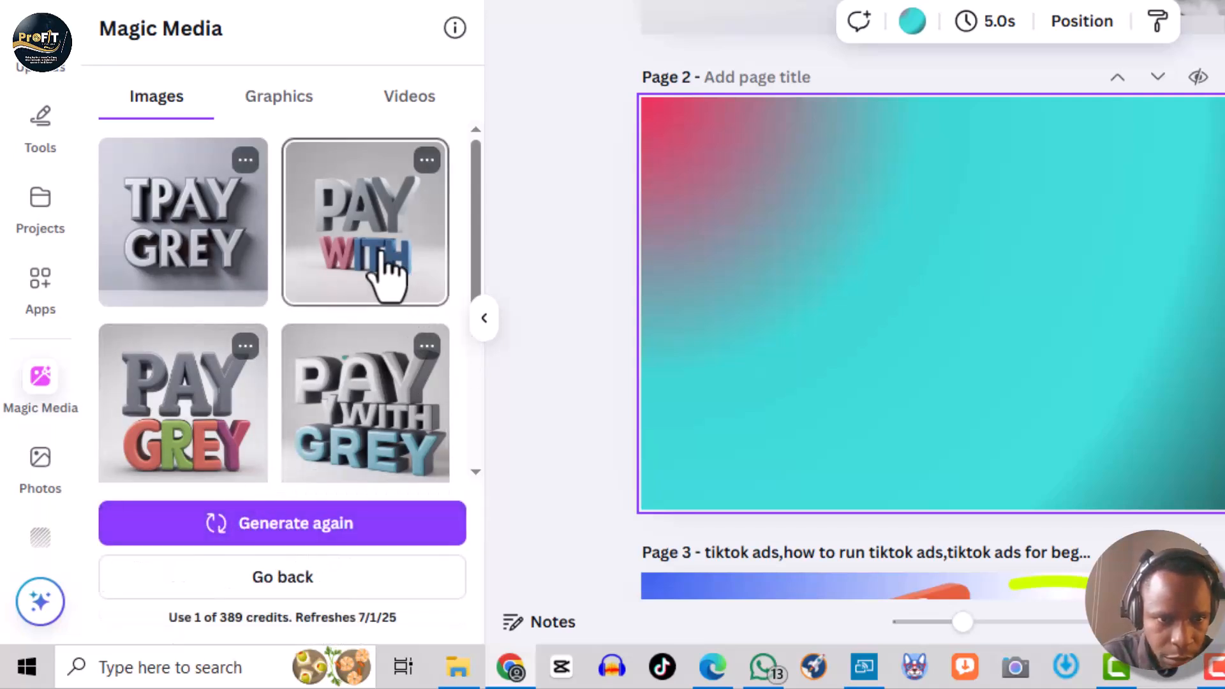
{"action": "left_click", "coordinate": [353, 447]}
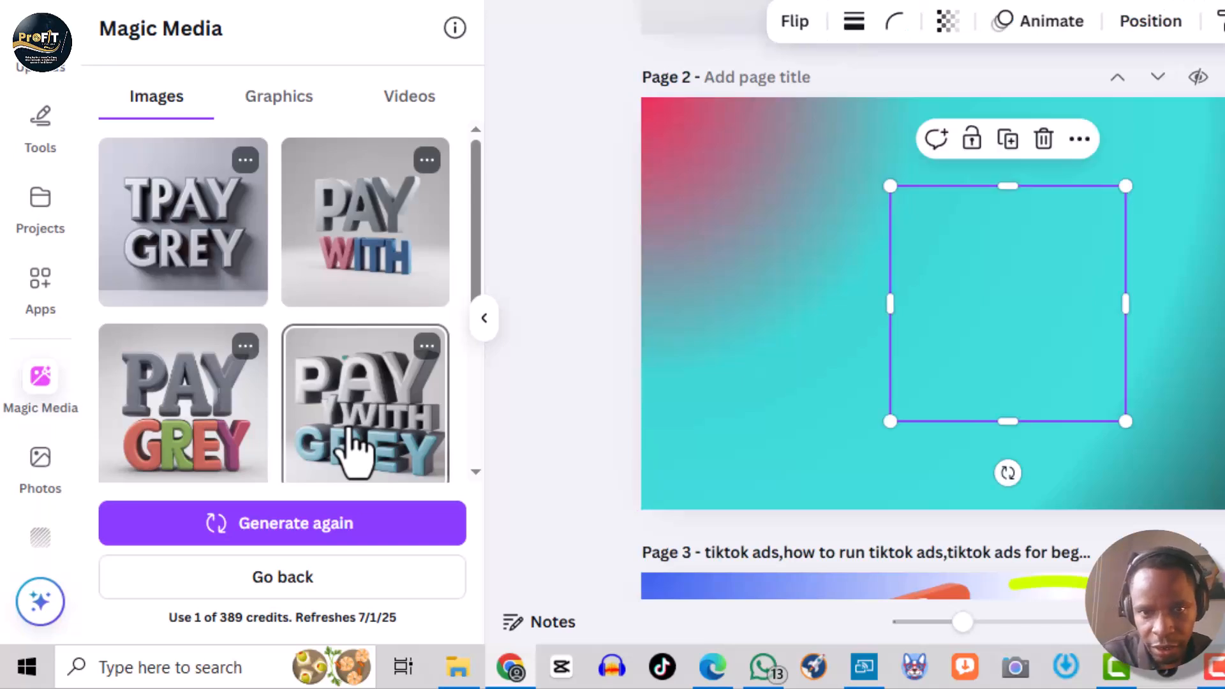
{"action": "left_click_drag", "start_coordinate": [1026, 305], "coordinate": [917, 314]}
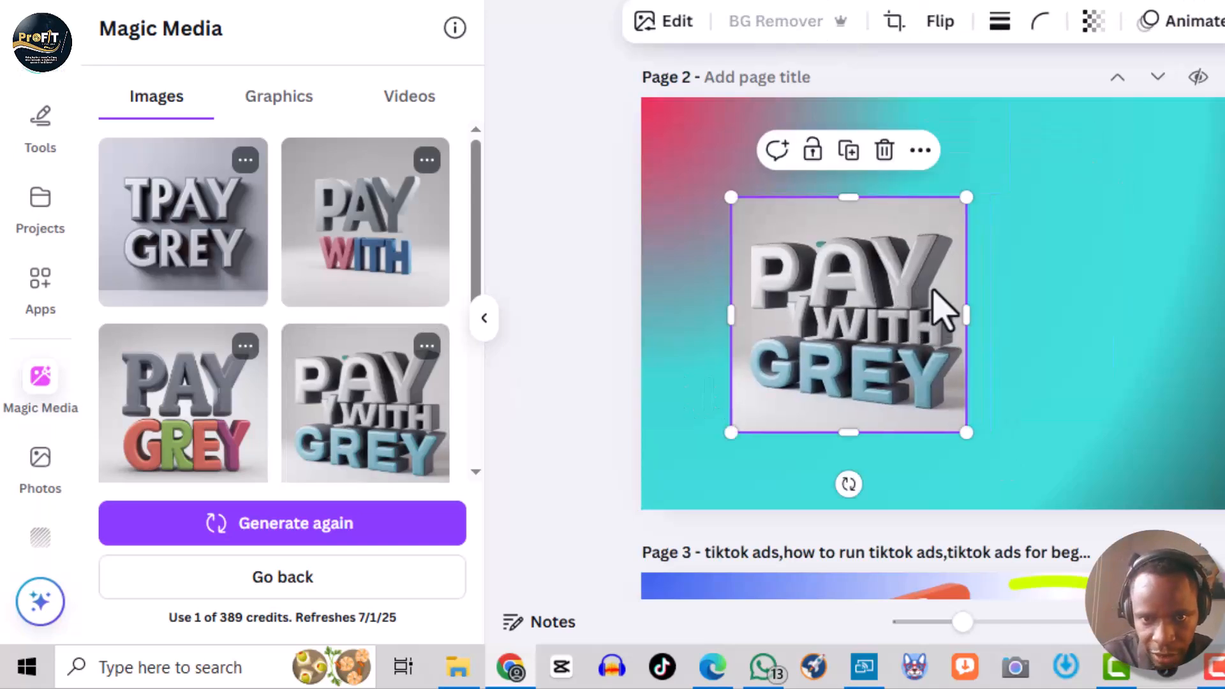
{"action": "left_click", "coordinate": [883, 150]}
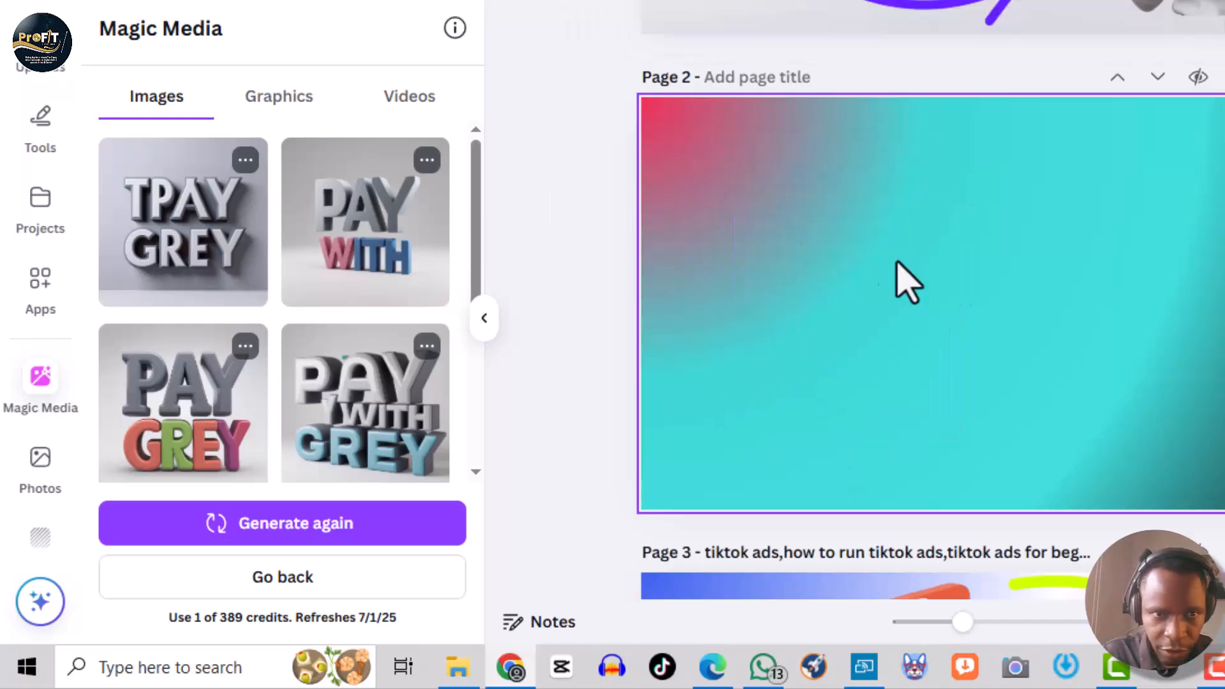
- Remove '3D' from the prompt and regenerate the images
{"action": "left_click_drag", "start_coordinate": [475, 205], "coordinate": [475, 347]}
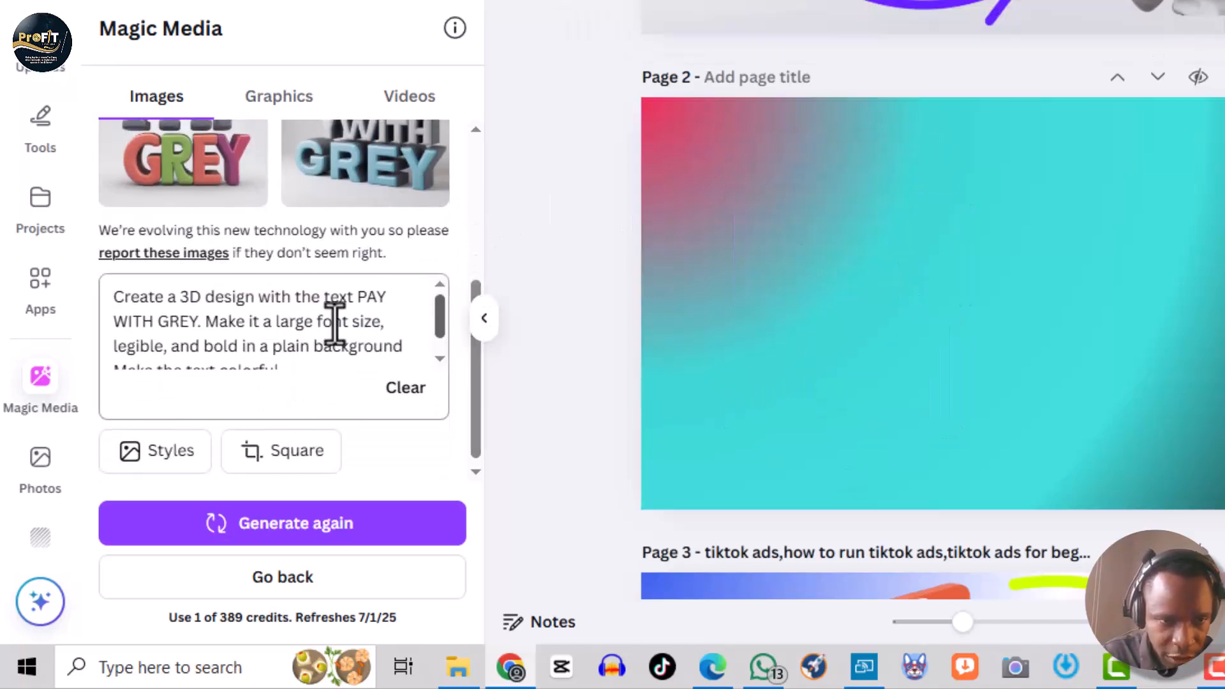
{"action": "left_click", "coordinate": [195, 299]}
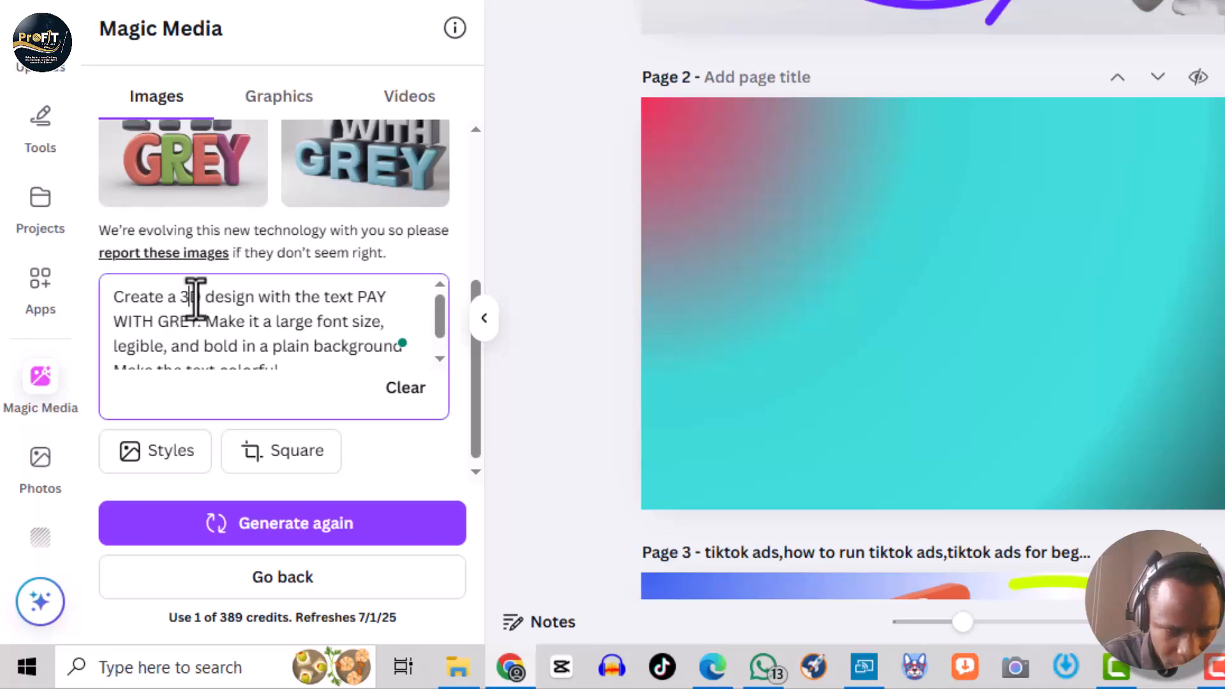
{"action": "key", "text": "BackSpace"}
{"action": "key", "text": "BackSpace"}
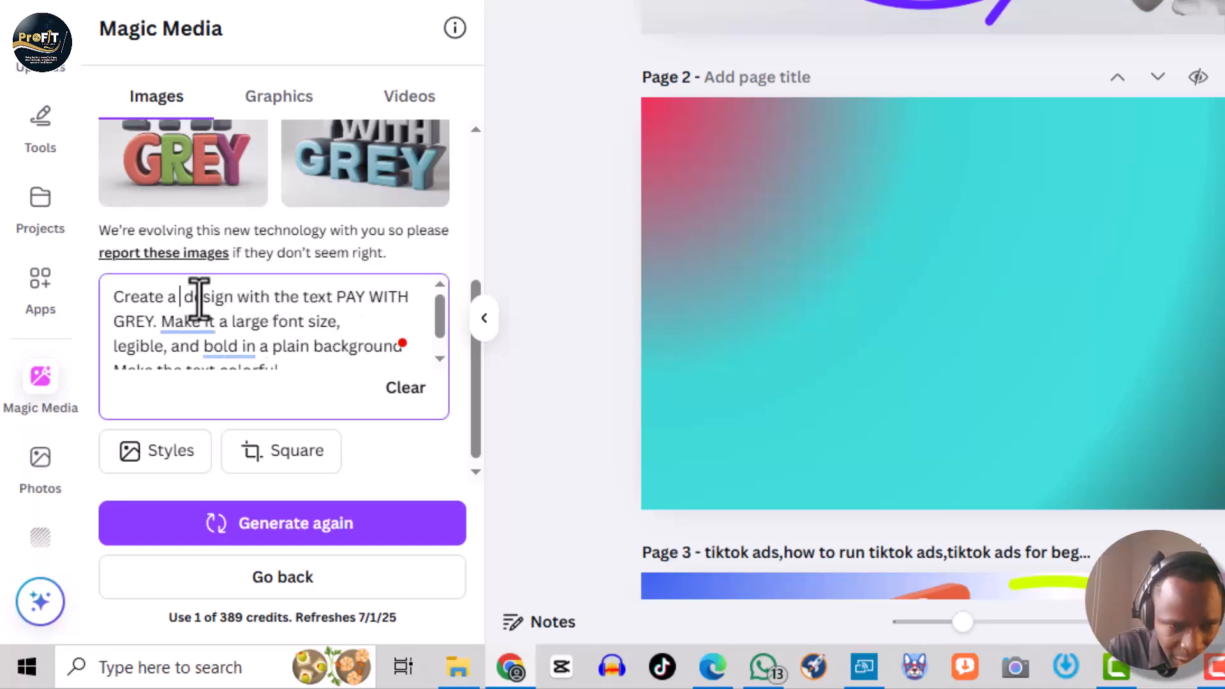
{"action": "key", "text": "BackSpace"}
{"action": "key", "text": "Return"}
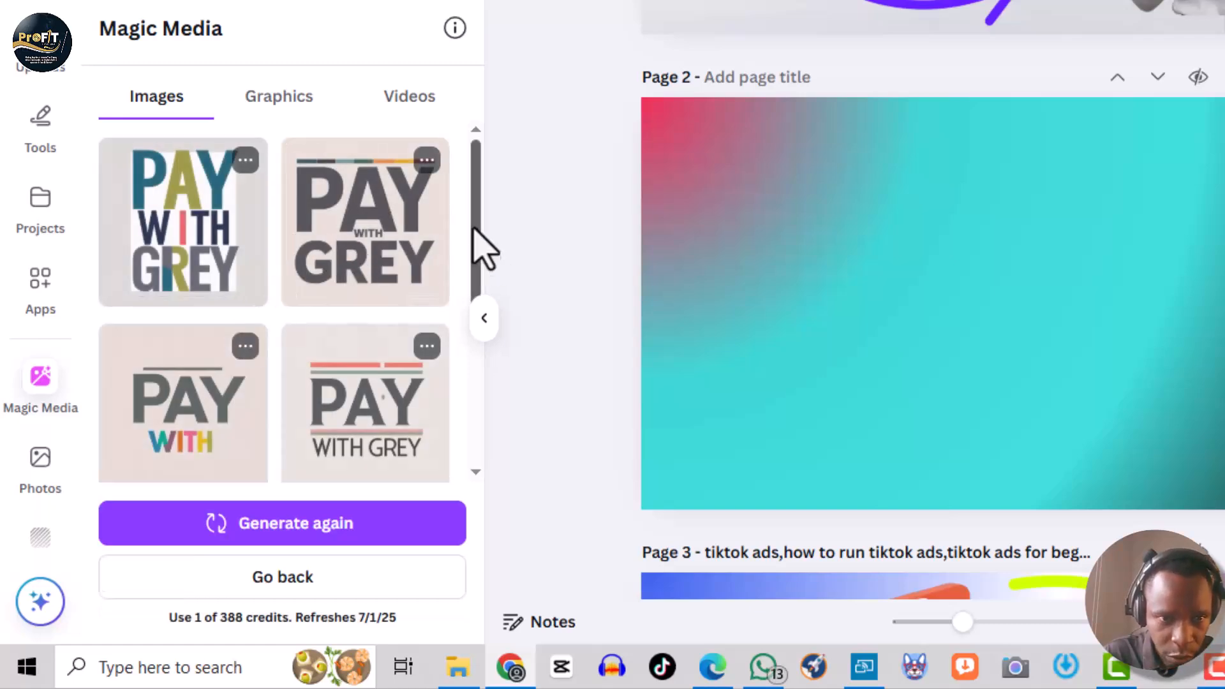
- Add the striped 'PAY WITH GREY' result to page 2 and move it left
{"action": "left_click_drag", "start_coordinate": [473, 228], "coordinate": [467, 271]}
{"action": "scroll", "coordinate": [472, 274], "scroll_direction": "up", "scroll_amount": 1}
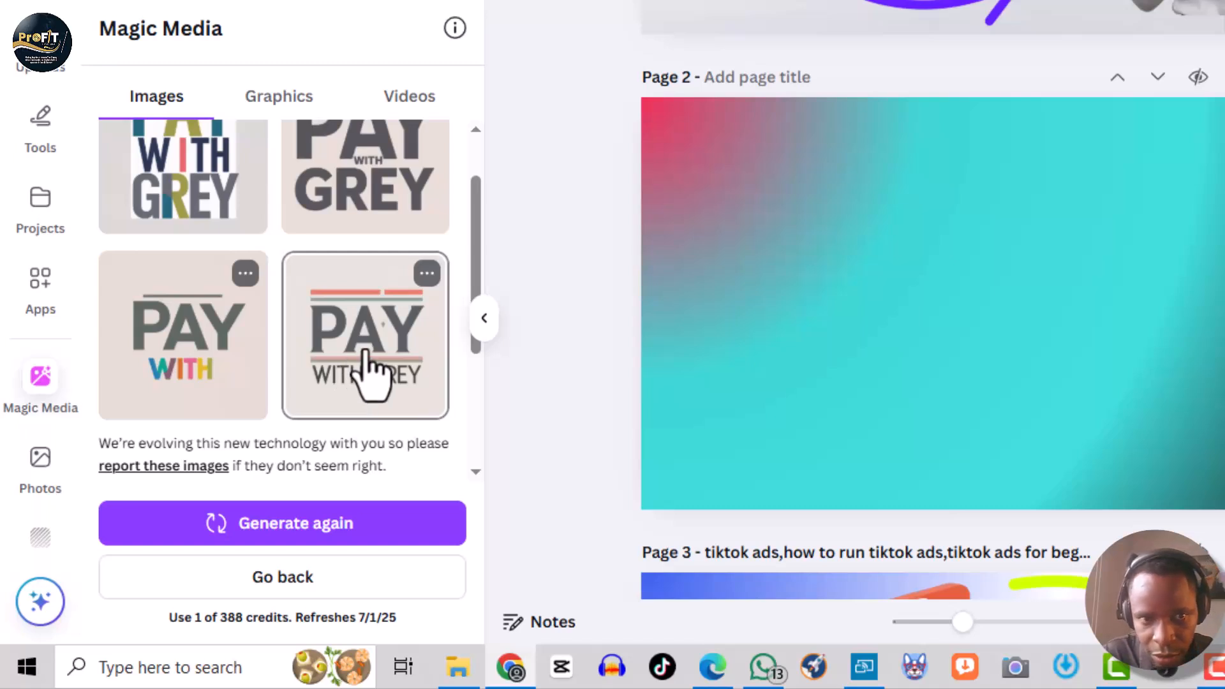
{"action": "left_click", "coordinate": [384, 367]}
{"action": "left_click_drag", "start_coordinate": [1058, 314], "coordinate": [865, 291]}
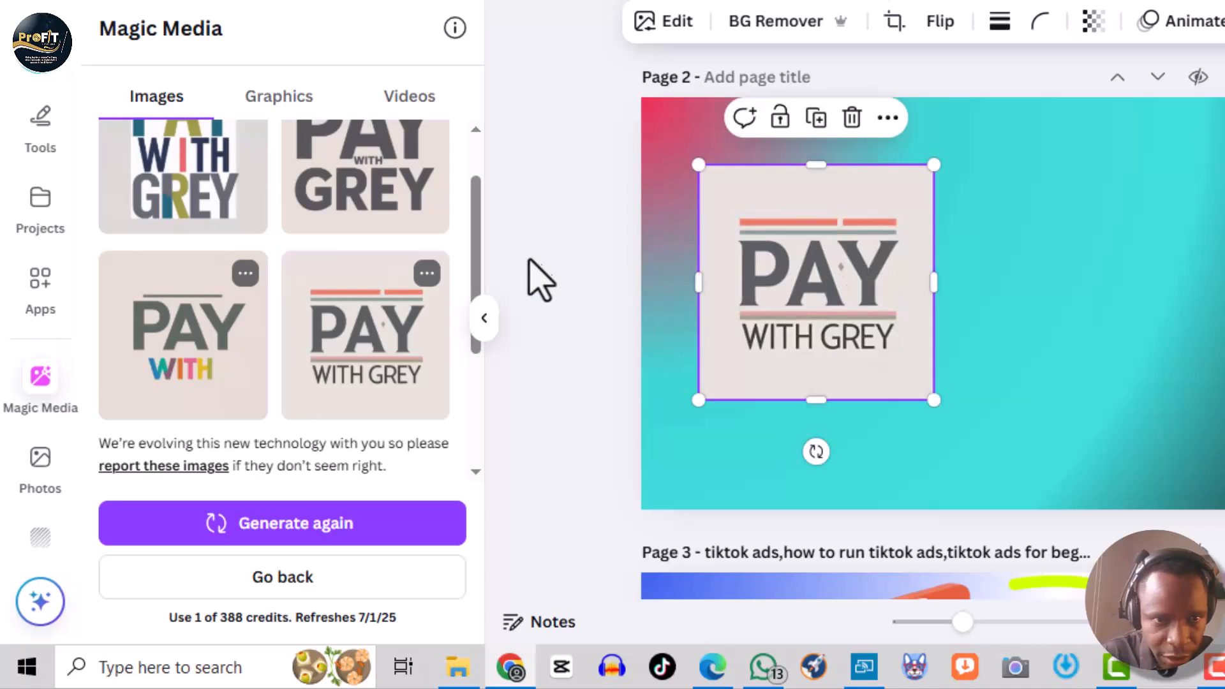
- Regenerate the images and place the colorful 'PAY with grey' result on page 2, moving it right
{"action": "left_click_drag", "start_coordinate": [479, 241], "coordinate": [485, 293]}
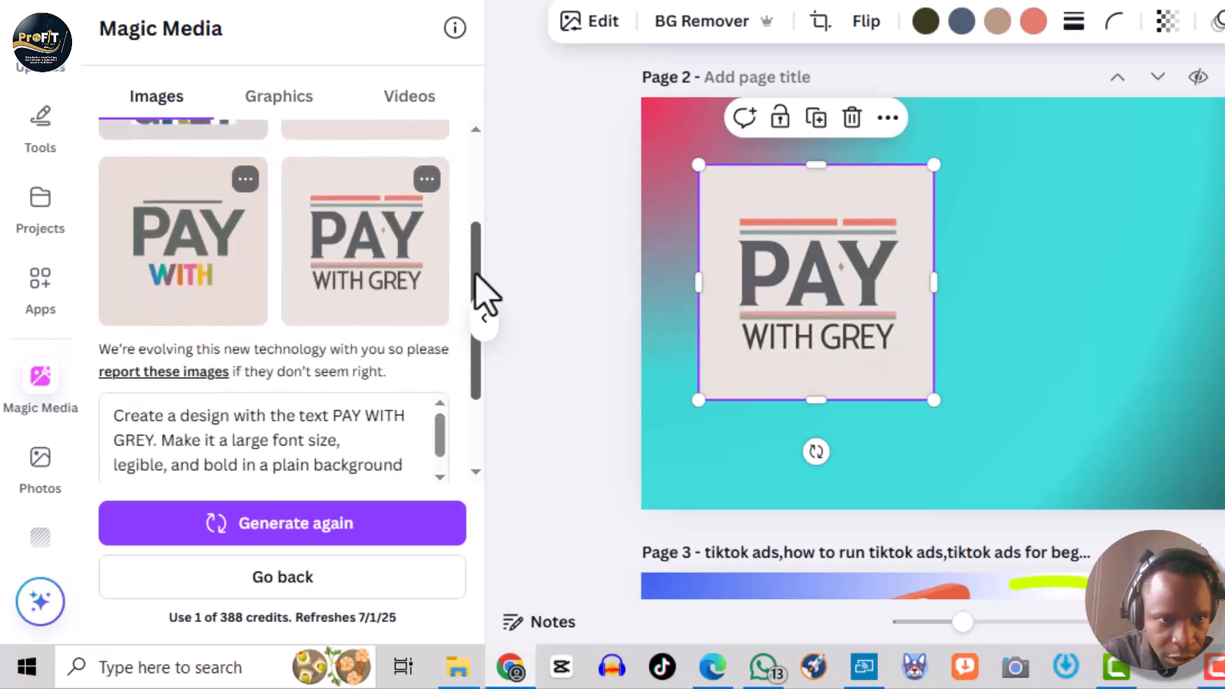
{"action": "left_click", "coordinate": [286, 535]}
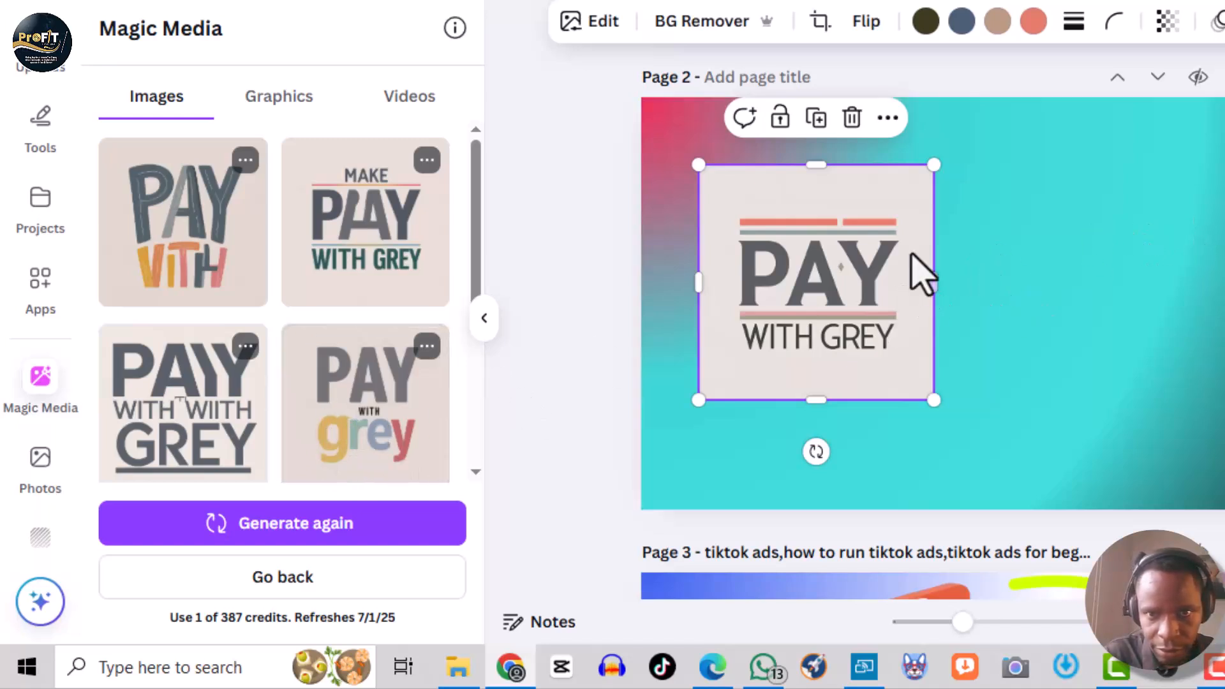
{"action": "left_click_drag", "start_coordinate": [888, 197], "coordinate": [963, 202]}
{"action": "left_click", "coordinate": [901, 205]}
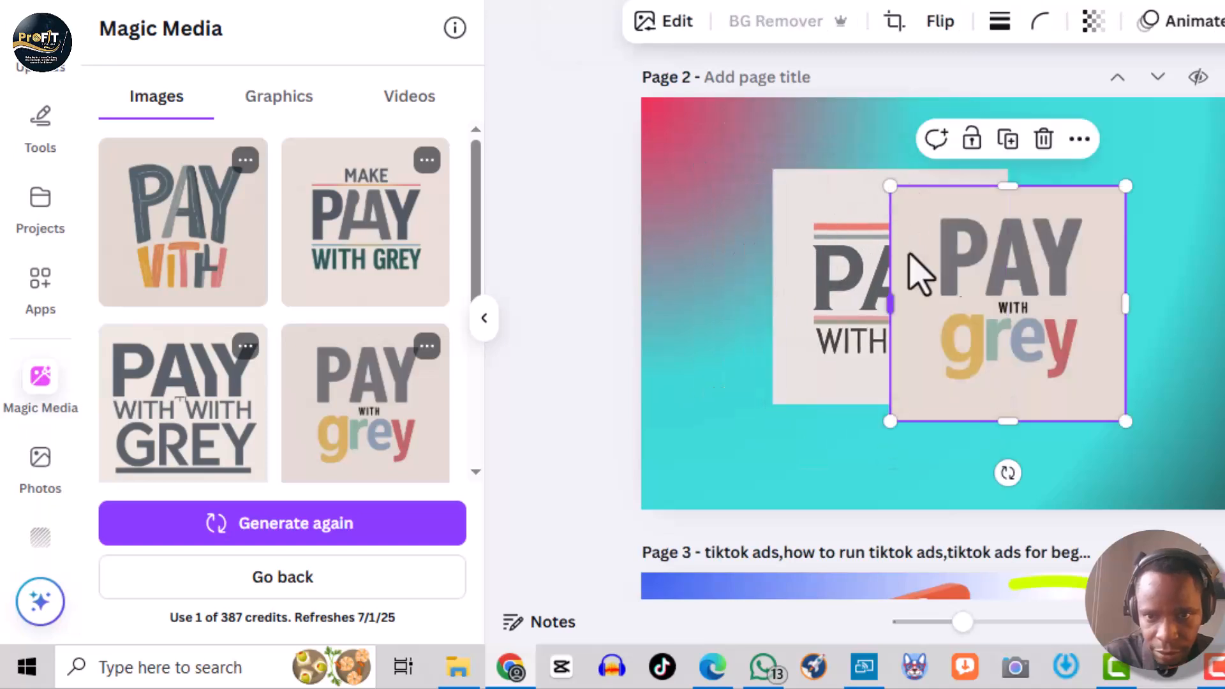
{"action": "left_click_drag", "start_coordinate": [1071, 281], "coordinate": [1215, 257]}
- Delete the striped 'PAY WITH GREY' image and move the colorful image to the page's upper left
{"action": "left_click", "coordinate": [879, 292]}
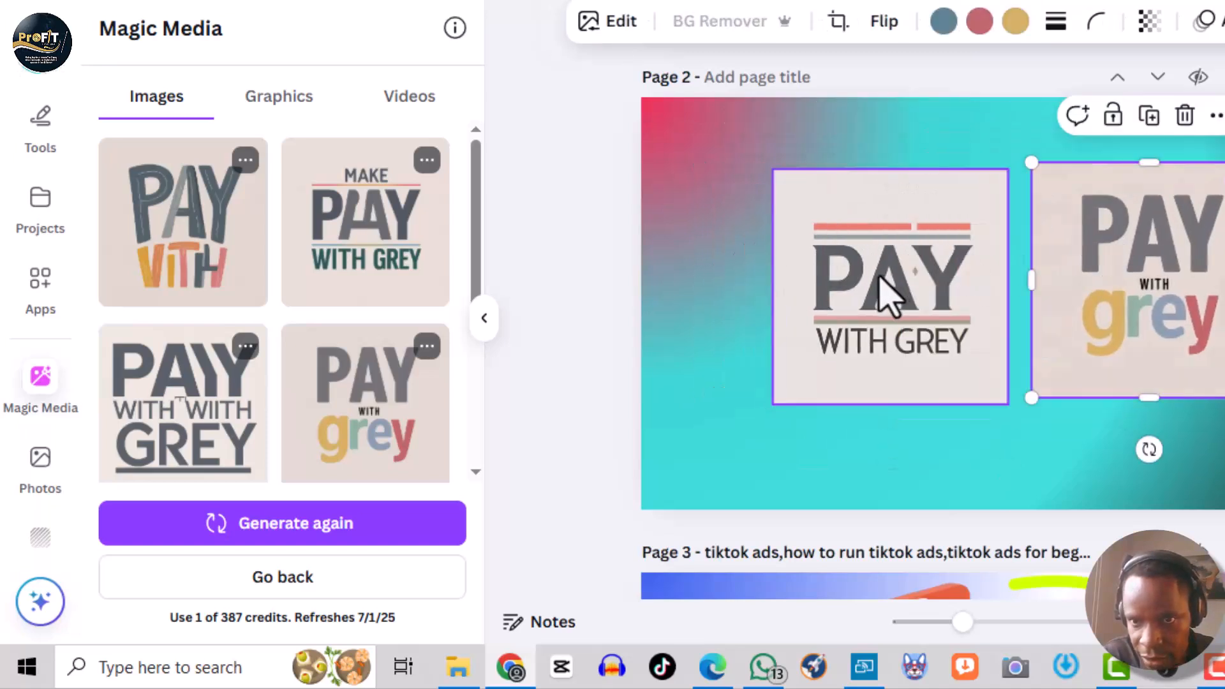
{"action": "key", "text": "Delete"}
{"action": "left_click_drag", "start_coordinate": [1180, 252], "coordinate": [823, 213]}
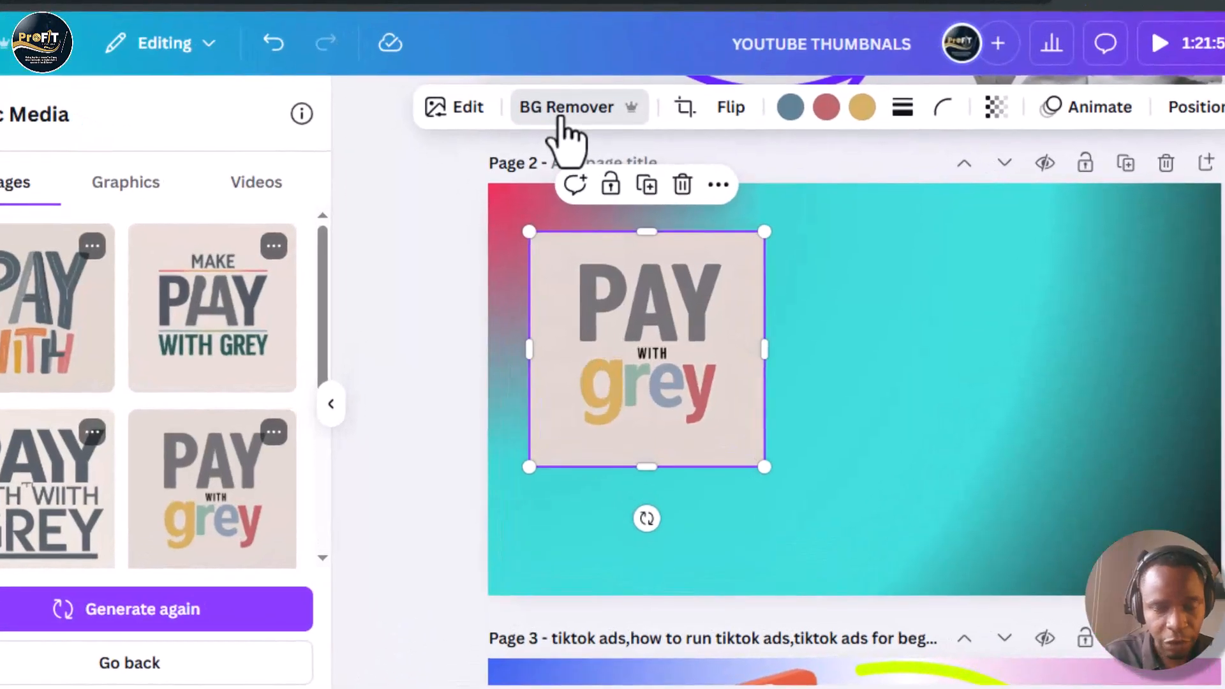
- Remove the background of the colorful 'PAY with grey' image, then enlarge it and reposition it on page 2
{"action": "left_click", "coordinate": [565, 125]}
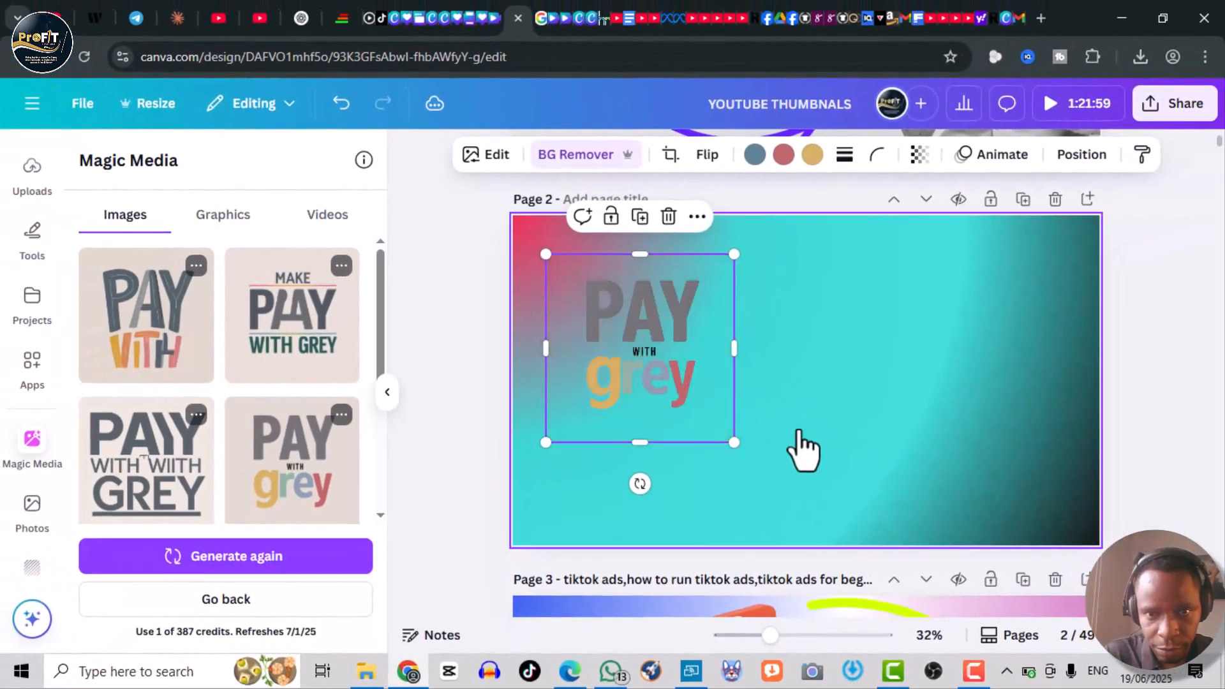
{"action": "left_click_drag", "start_coordinate": [734, 443], "coordinate": [897, 559]}
{"action": "left_click_drag", "start_coordinate": [788, 463], "coordinate": [740, 420]}
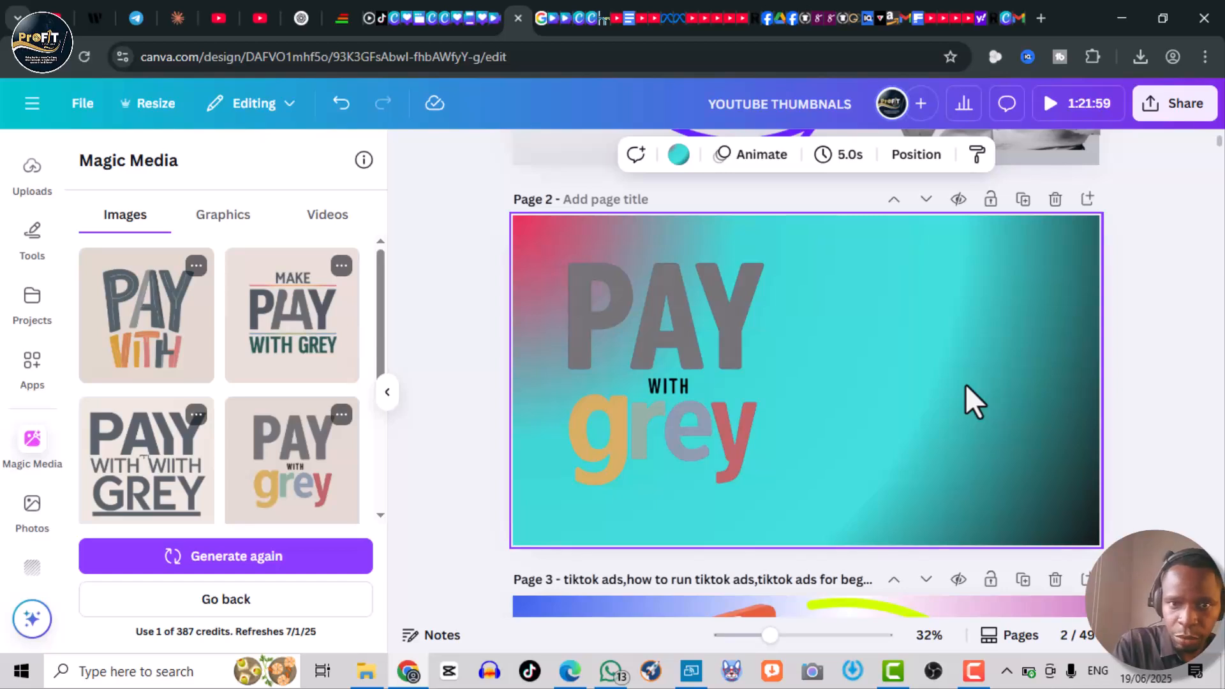
- Delete page 2's gradient background and enlarge the 'PAY with grey' image slightly, shifting it left
{"action": "key", "text": "Delete"}
{"action": "left_click", "coordinate": [665, 377]}
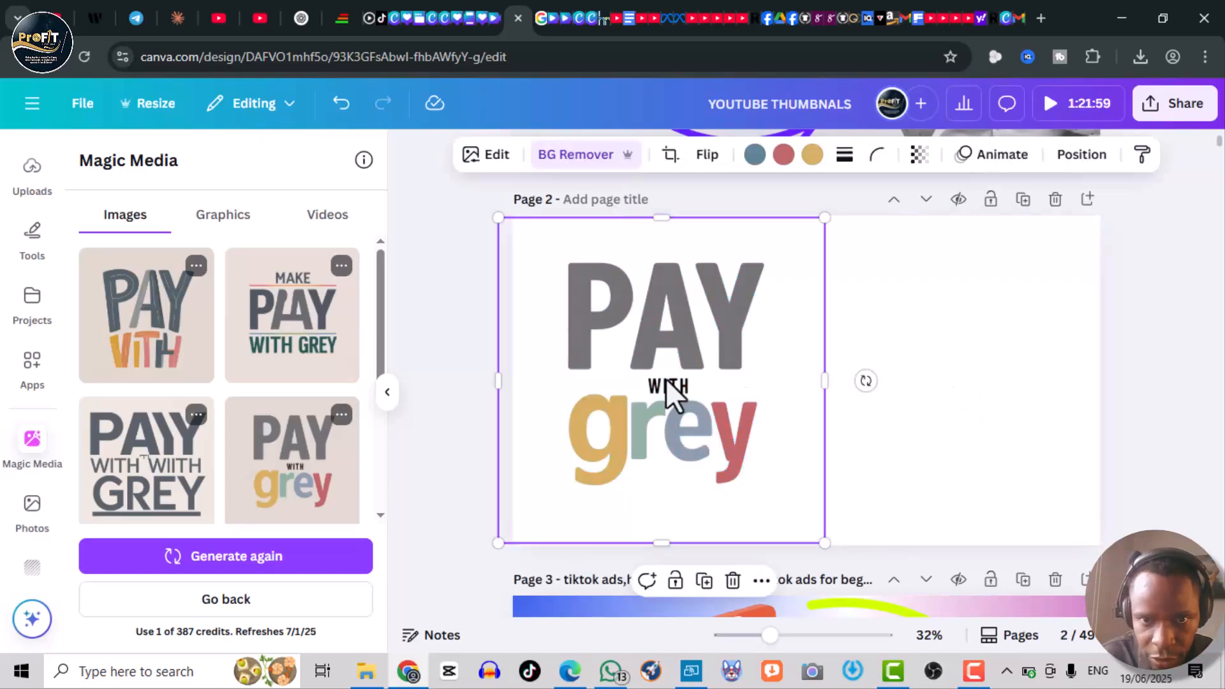
{"action": "left_click_drag", "start_coordinate": [820, 219], "coordinate": [869, 191]}
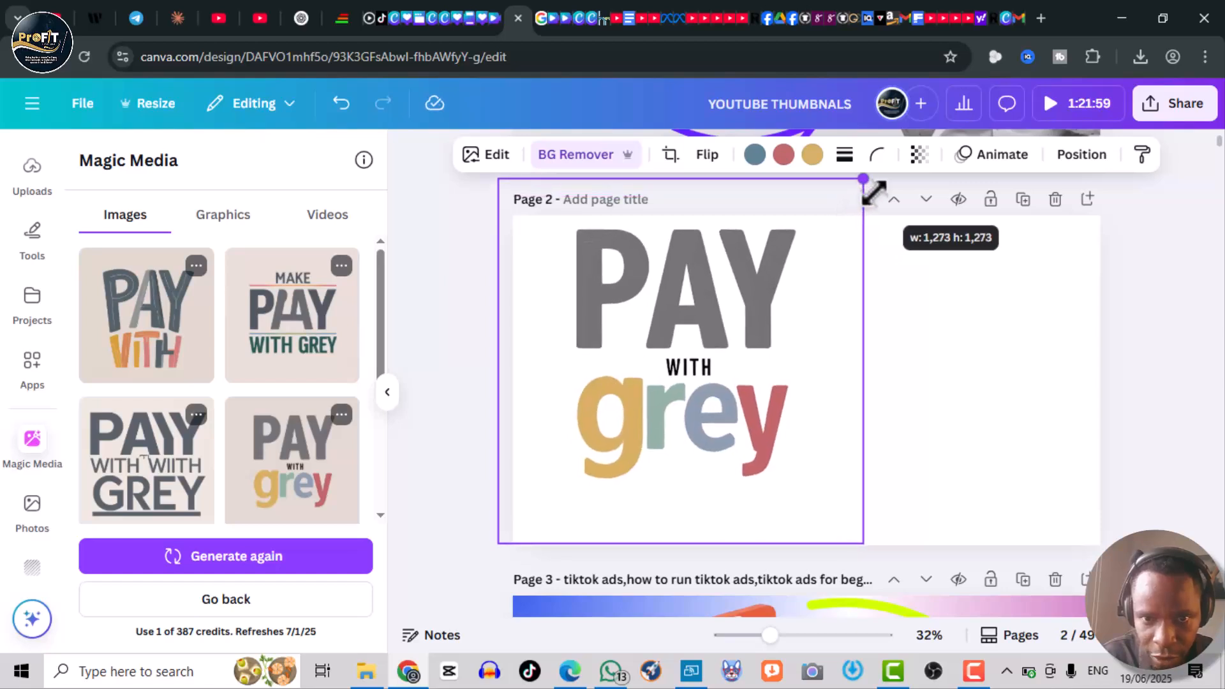
{"action": "left_click_drag", "start_coordinate": [785, 405], "coordinate": [748, 400]}
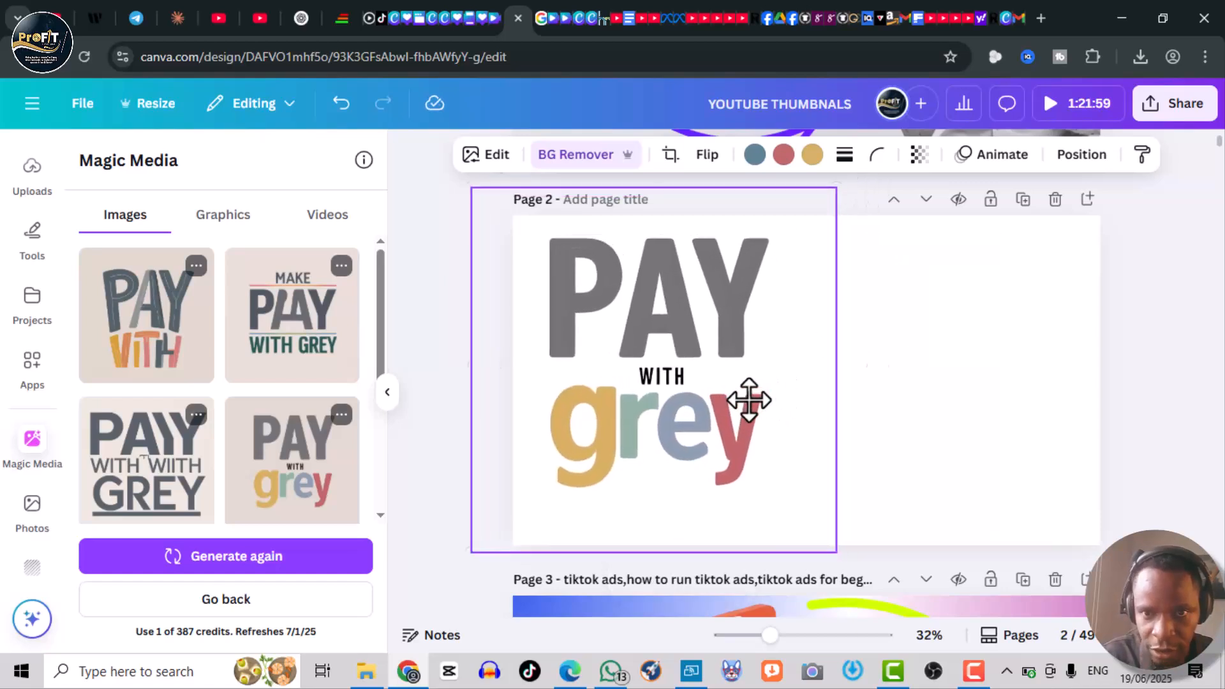
{"action": "left_click", "coordinate": [955, 381]}
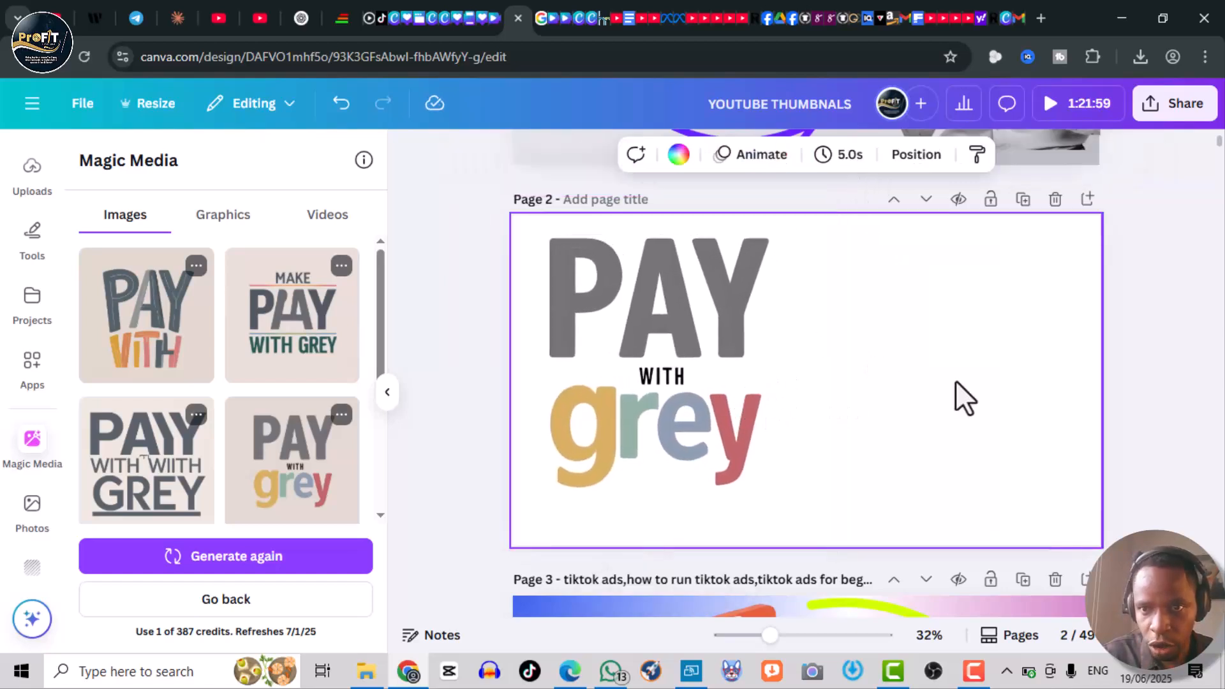
{"action": "left_click", "coordinate": [1147, 362]}
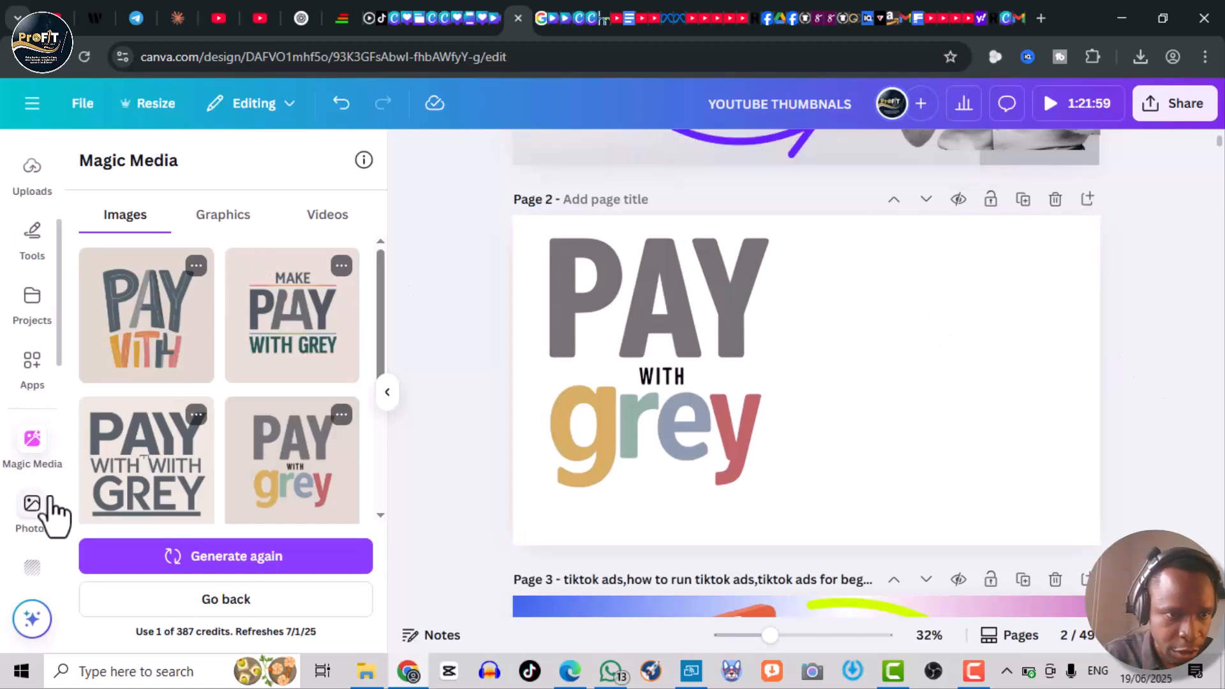
- Upload the grey-blog-board virtual cards image from the Downloads folder
{"action": "left_click_drag", "start_coordinate": [56, 313], "coordinate": [71, 7]}
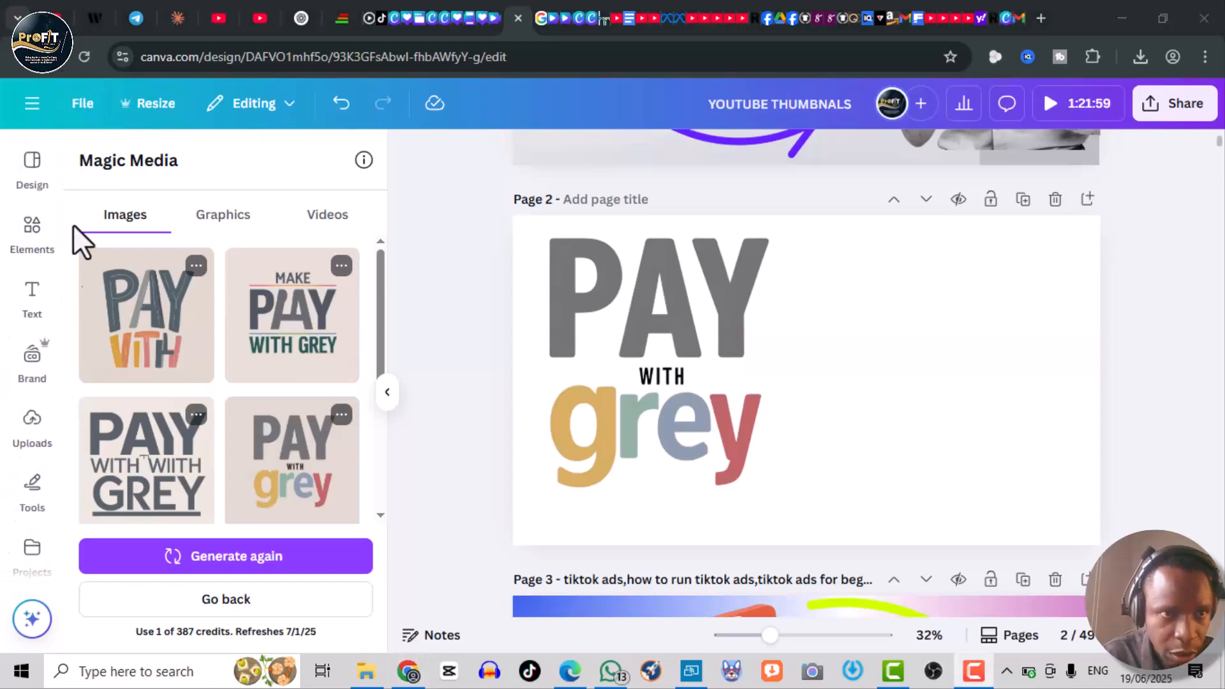
{"action": "left_click", "coordinate": [57, 216]}
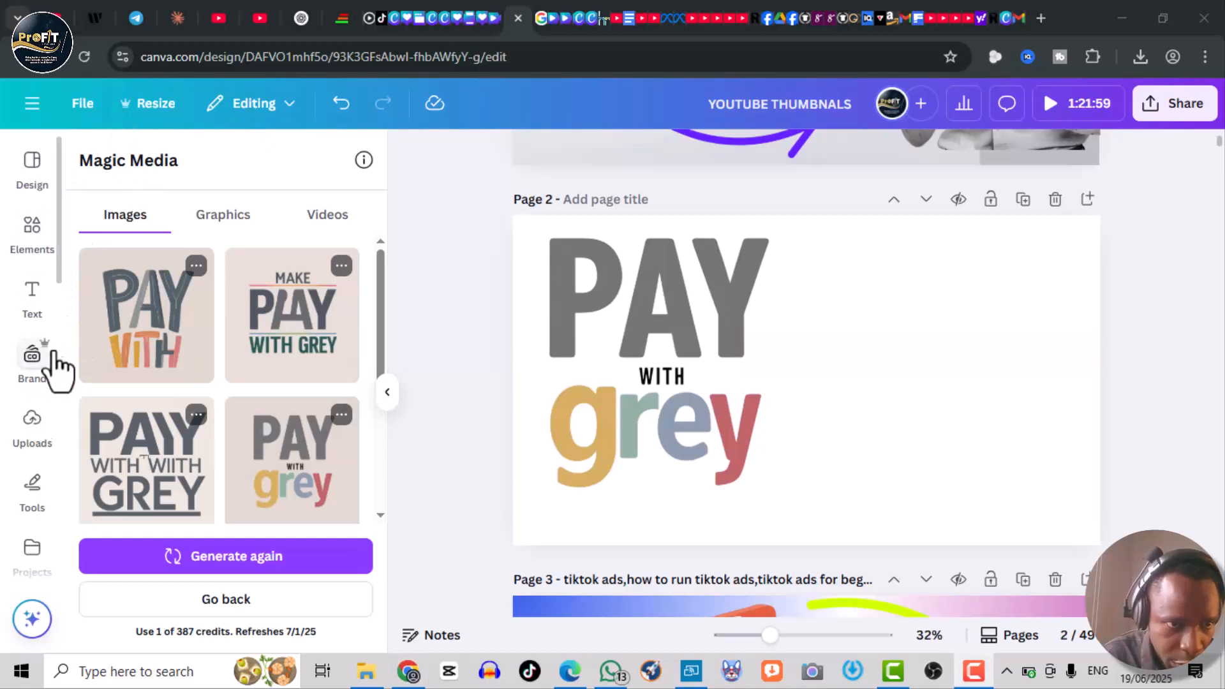
{"action": "left_click", "coordinate": [33, 440]}
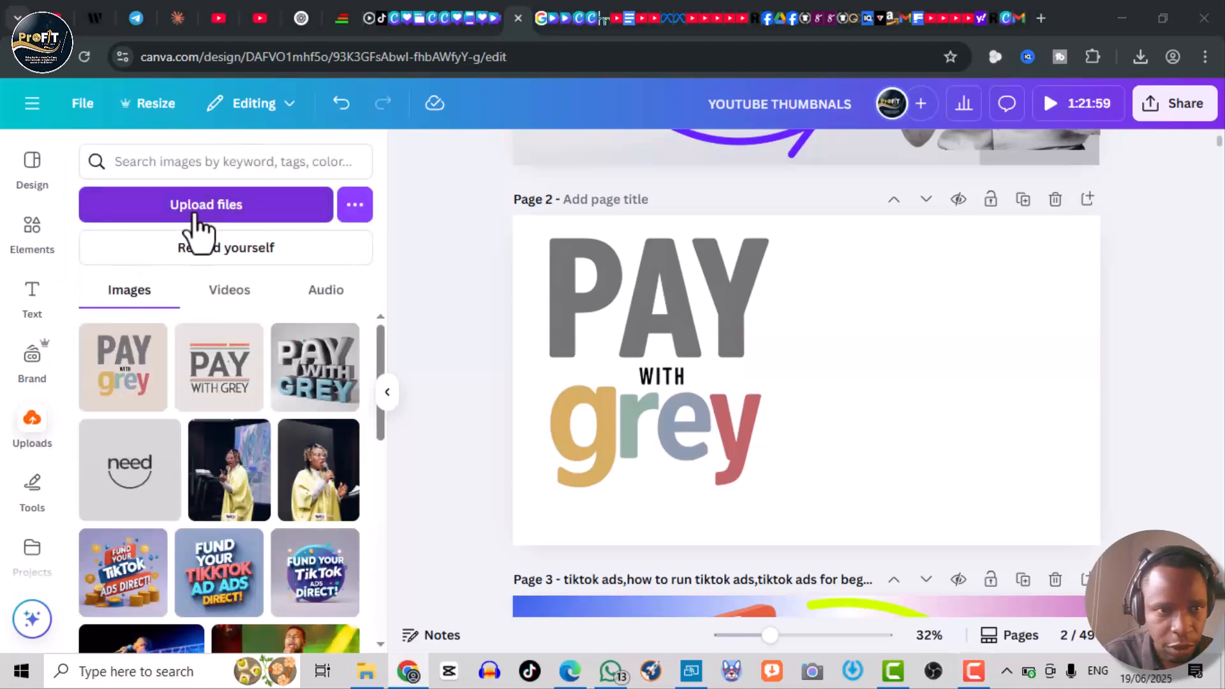
{"action": "left_click", "coordinate": [197, 217]}
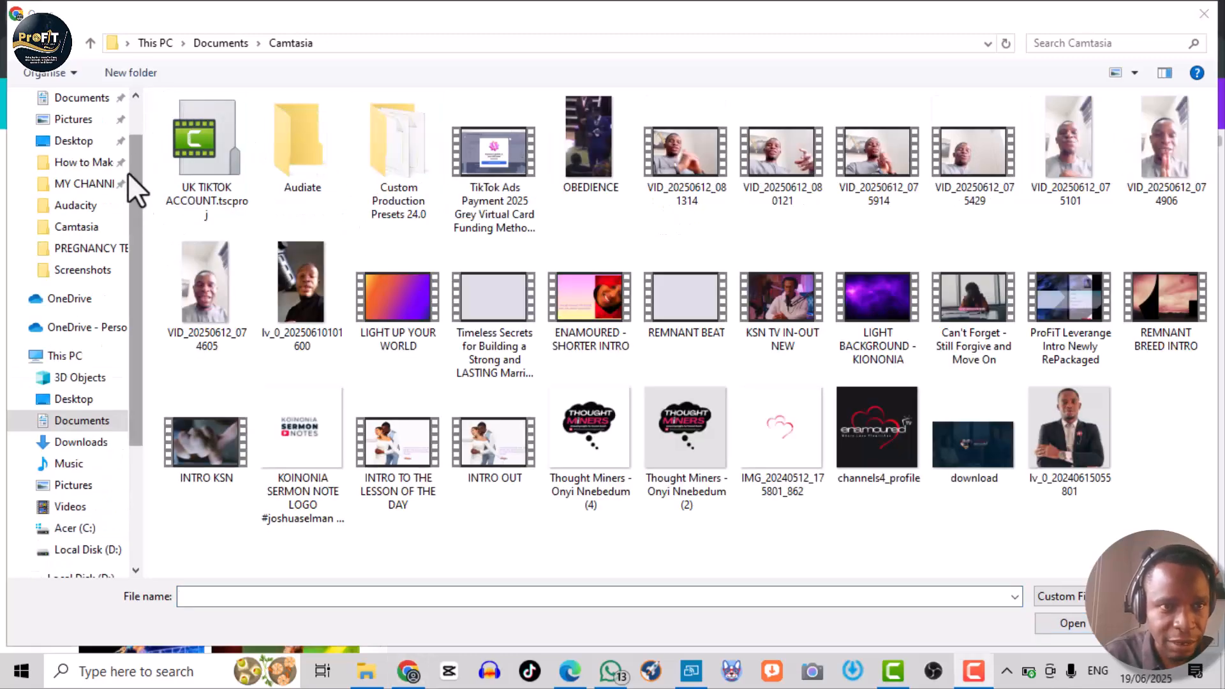
{"action": "left_click_drag", "start_coordinate": [136, 144], "coordinate": [136, 106]}
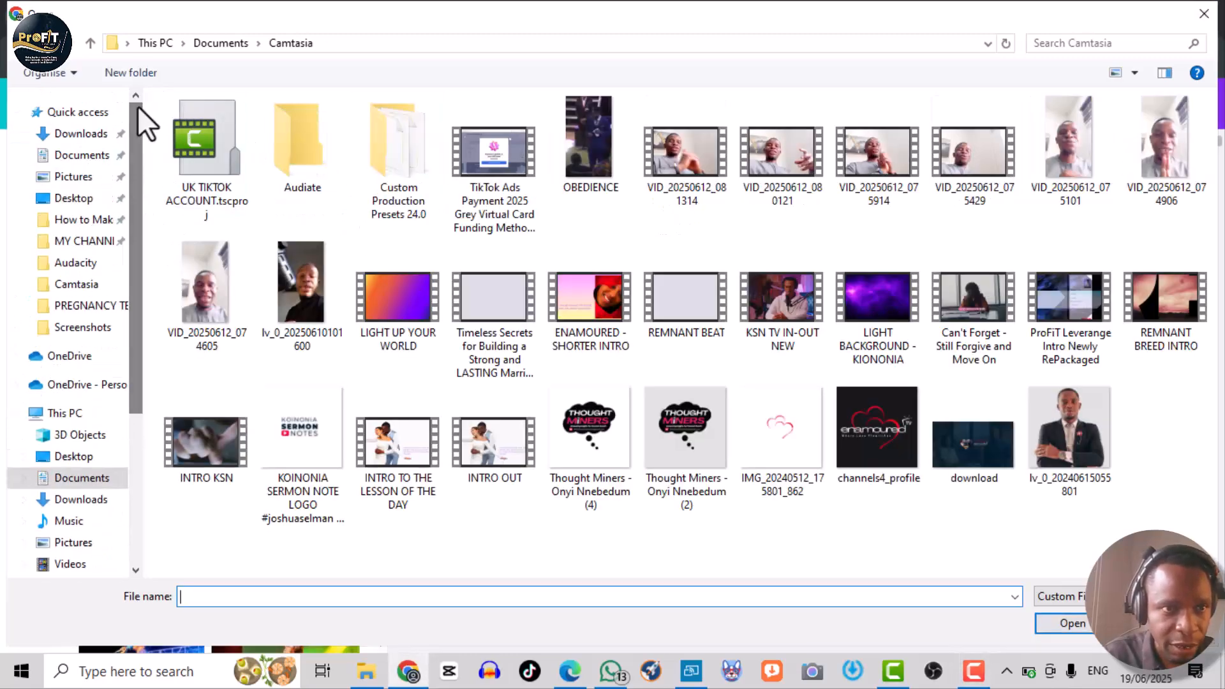
{"action": "left_click", "coordinate": [76, 139]}
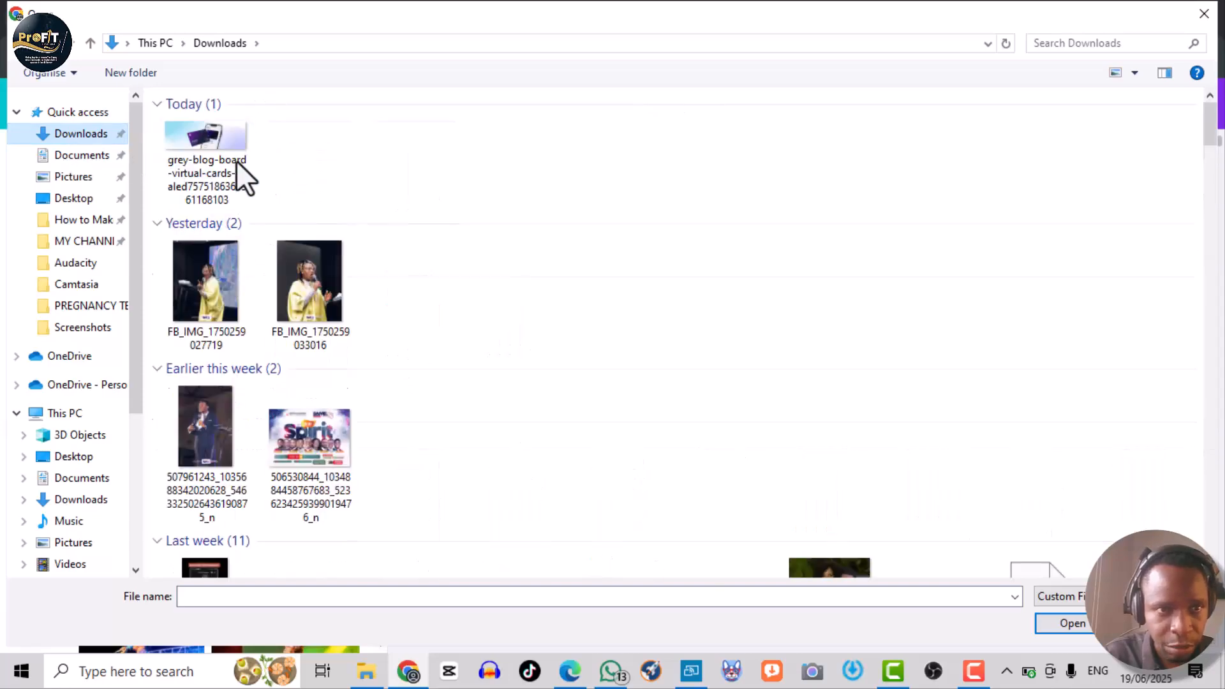
{"action": "double_click", "coordinate": [204, 177]}
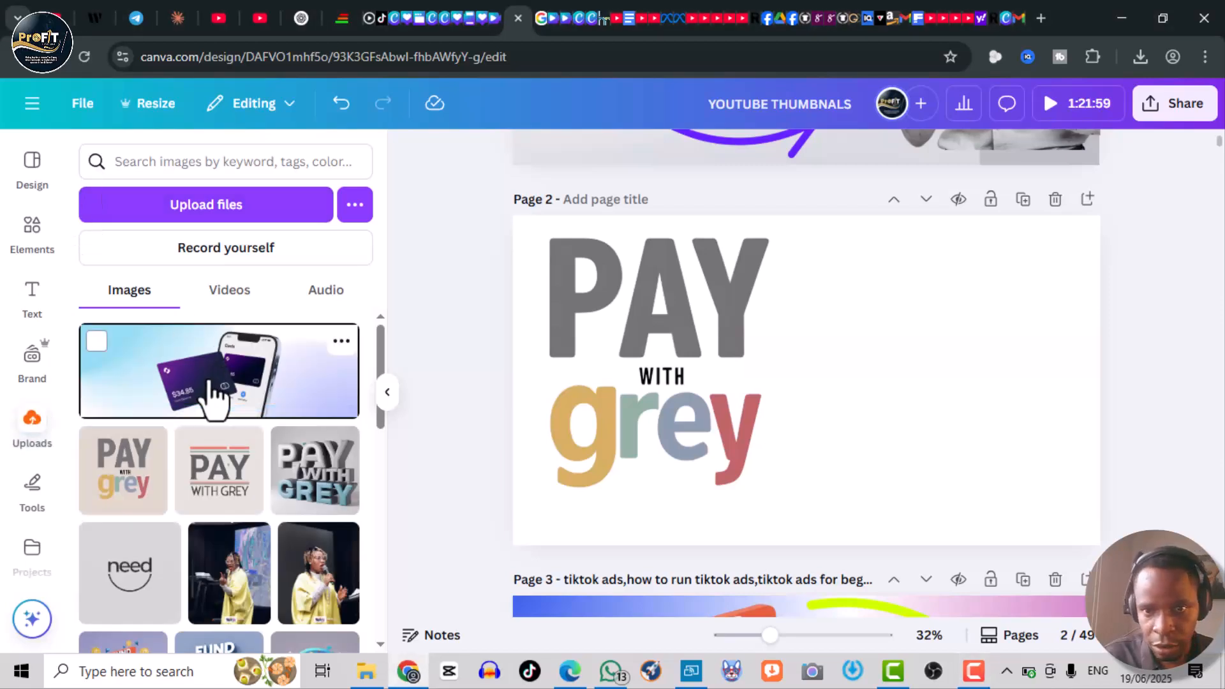
- Place the uploaded card image on page 2 with its background removed, cropped, and enlarged toward the right side
{"action": "left_click", "coordinate": [214, 393]}
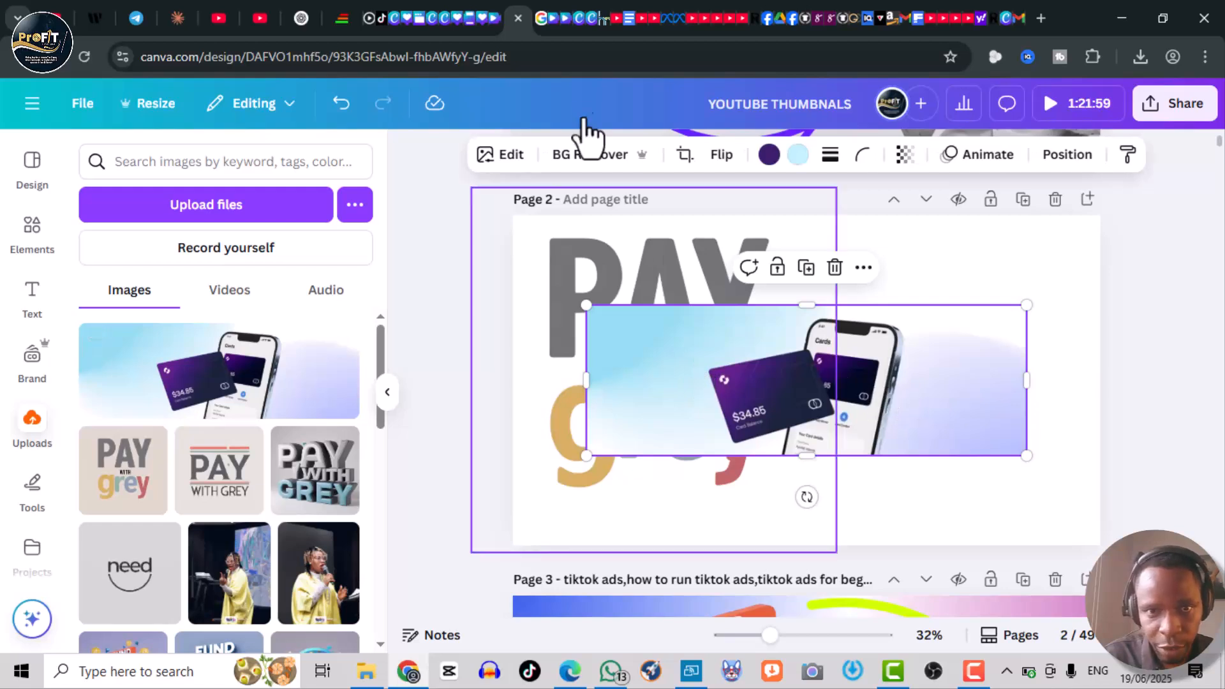
{"action": "left_click", "coordinate": [580, 165]}
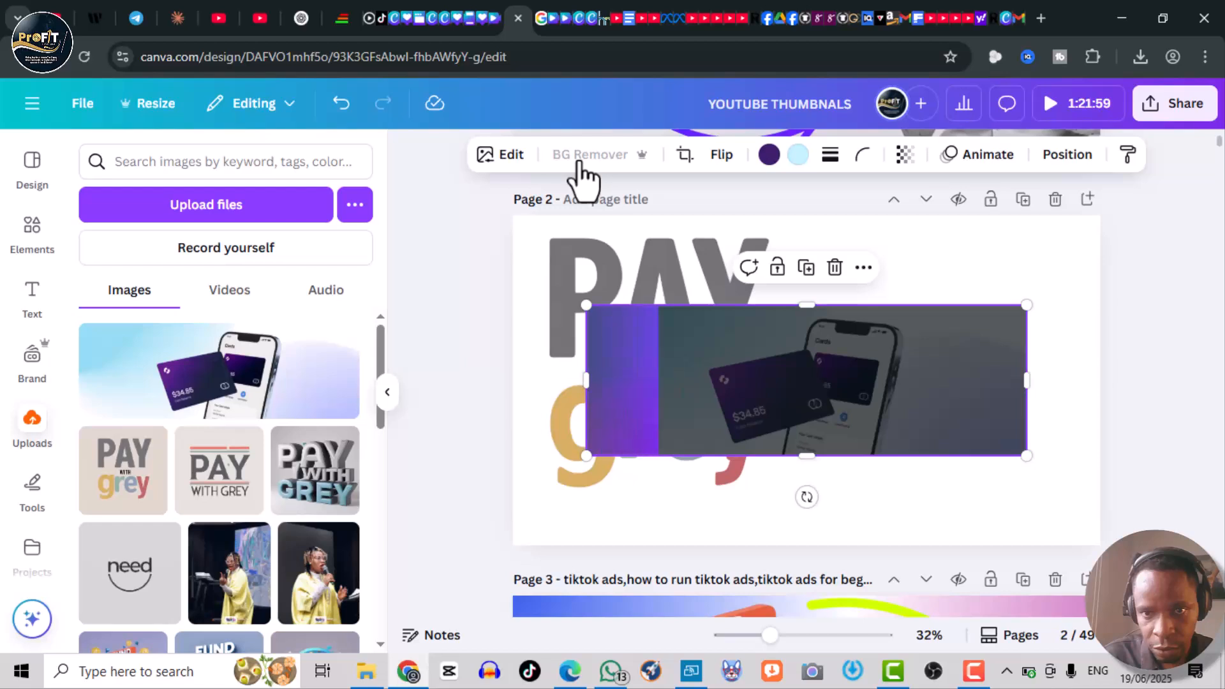
{"action": "left_click_drag", "start_coordinate": [1028, 385], "coordinate": [926, 395]}
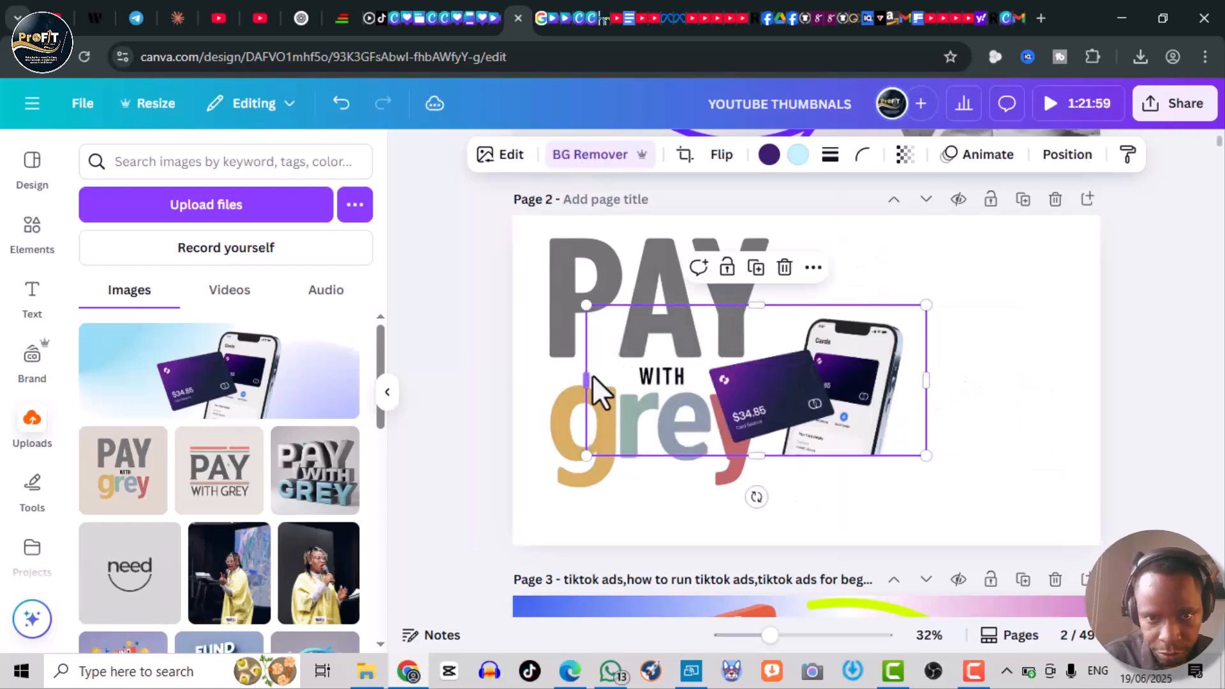
{"action": "left_click_drag", "start_coordinate": [585, 381], "coordinate": [696, 377]}
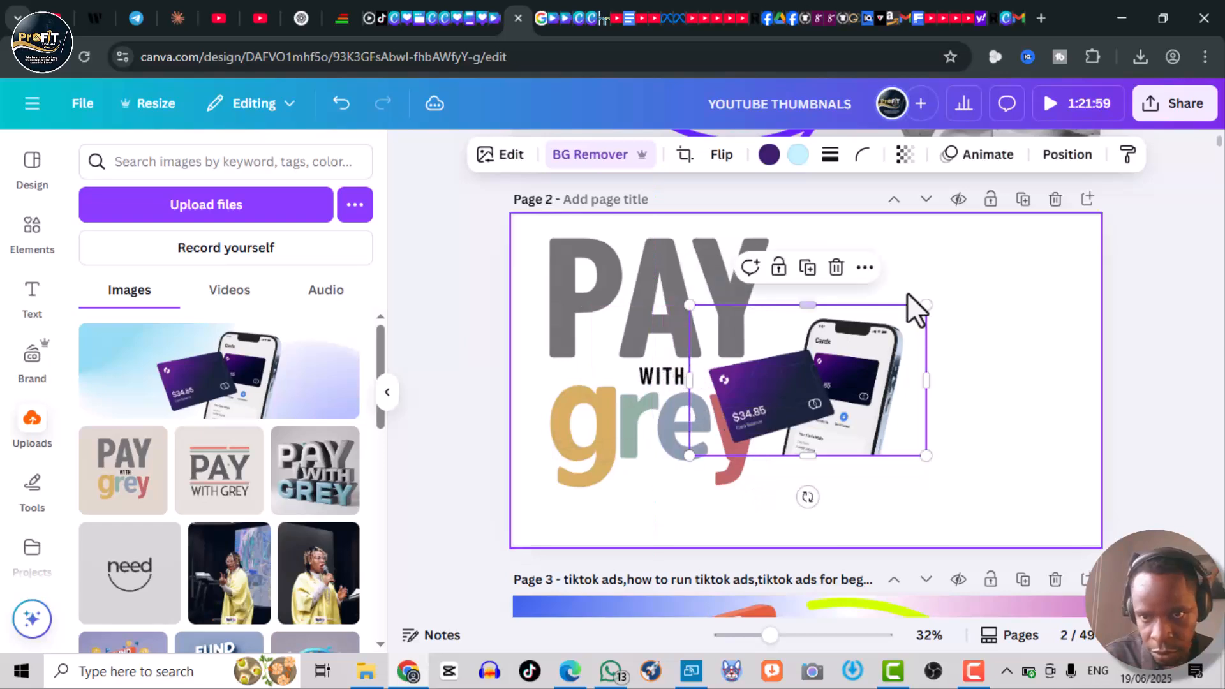
{"action": "left_click_drag", "start_coordinate": [925, 306], "coordinate": [1185, 182]}
{"action": "left_click_drag", "start_coordinate": [985, 429], "coordinate": [1022, 469]}
- Shrink the 'PAY with grey' image and reposition it on the left half of page 2
{"action": "left_click", "coordinate": [662, 347]}
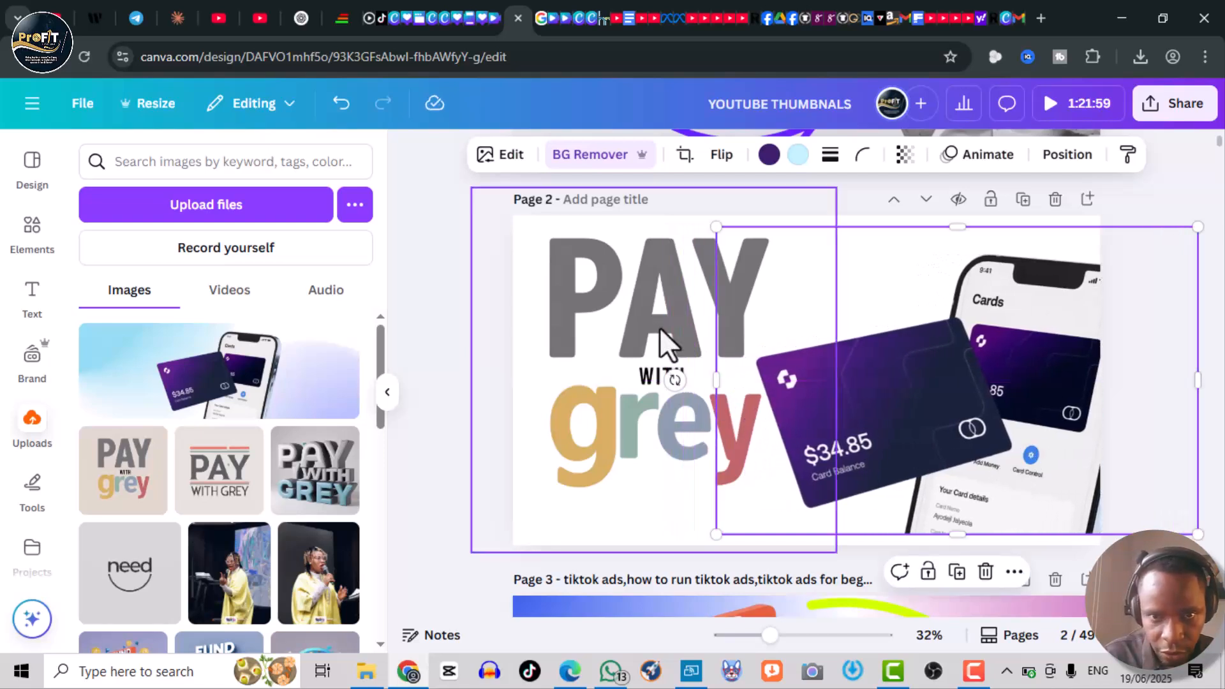
{"action": "left_click_drag", "start_coordinate": [699, 291], "coordinate": [697, 318]}
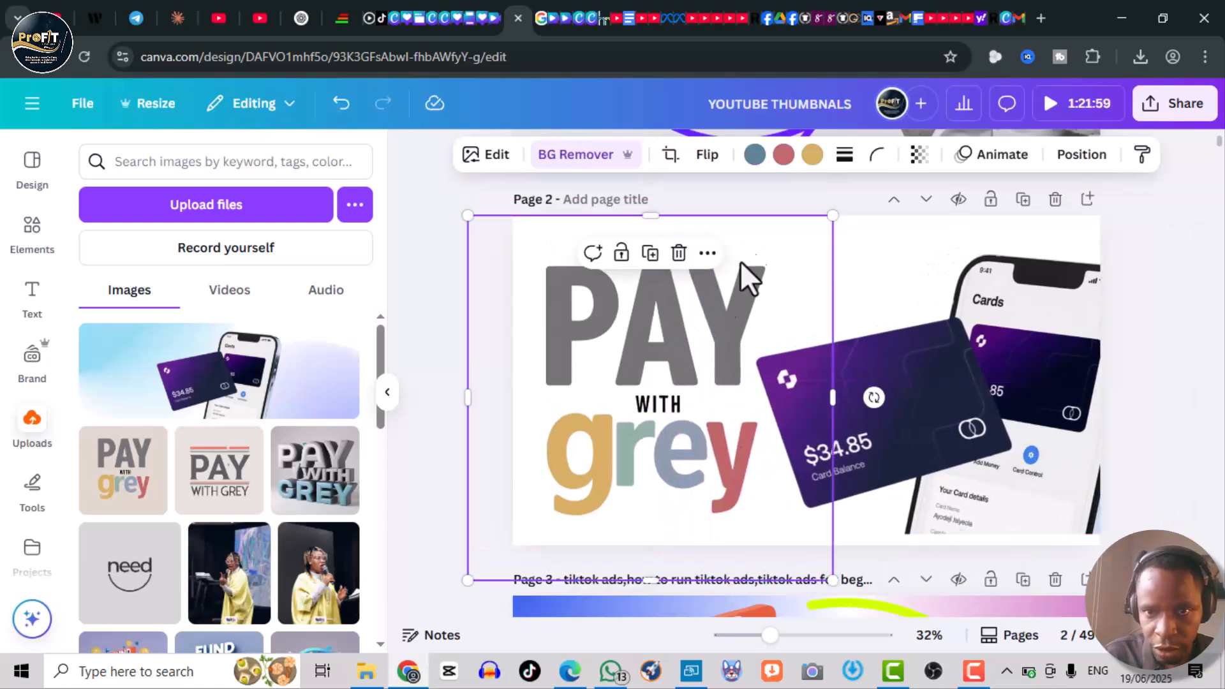
{"action": "left_click_drag", "start_coordinate": [832, 216], "coordinate": [796, 250]}
{"action": "left_click_drag", "start_coordinate": [602, 397], "coordinate": [617, 372]}
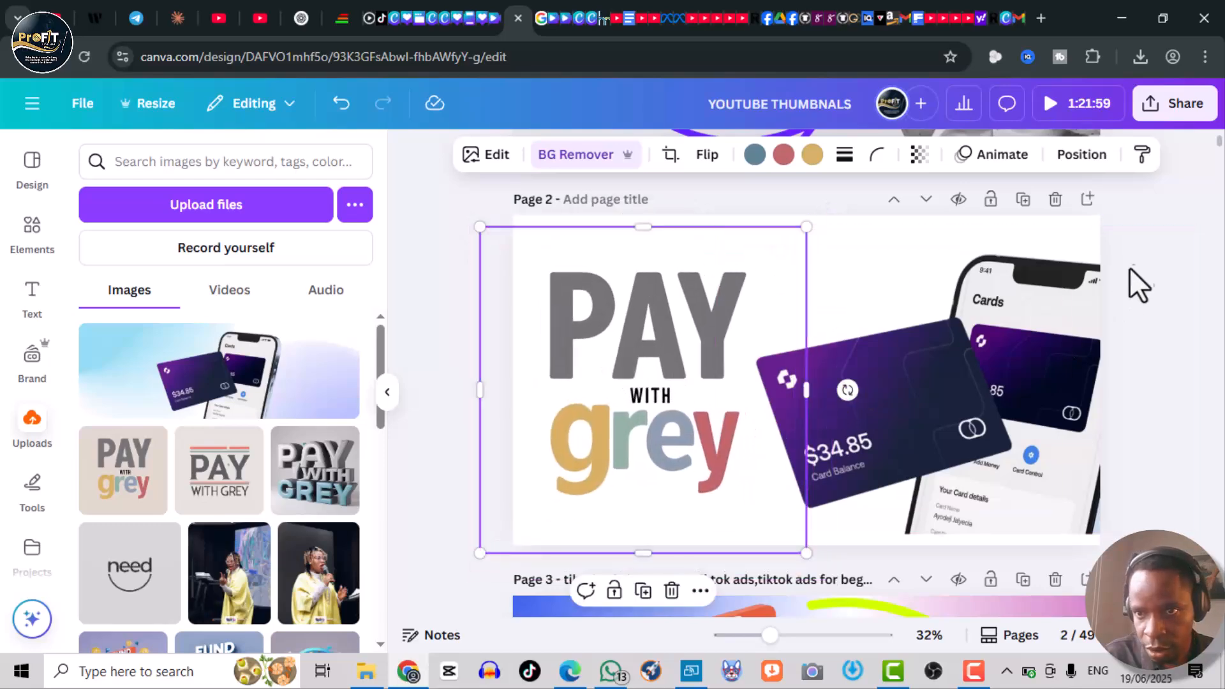
{"action": "left_click", "coordinate": [1161, 259]}
- Copy the TikTok Ads badge from the page 1 thumbnail, keeping it on page 1
{"action": "scroll", "coordinate": [1161, 259], "scroll_direction": "up", "scroll_amount": 3}
{"action": "scroll", "coordinate": [1161, 259], "scroll_direction": "up", "scroll_amount": 3}
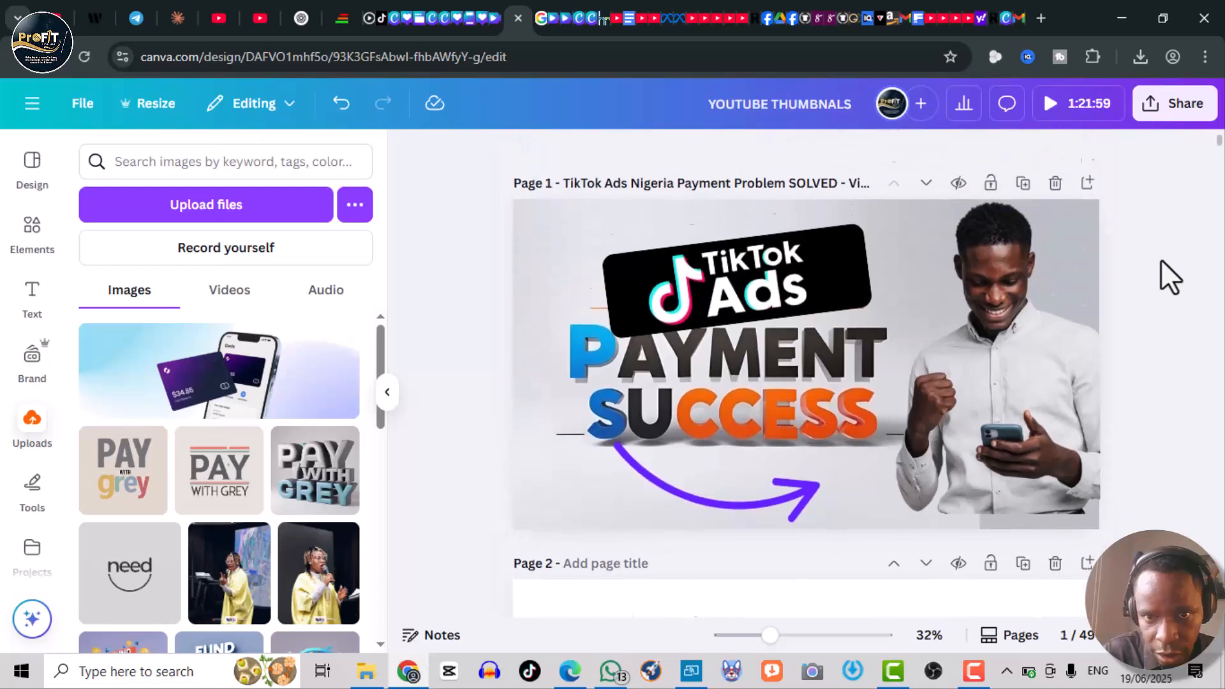
{"action": "left_click", "coordinate": [645, 246]}
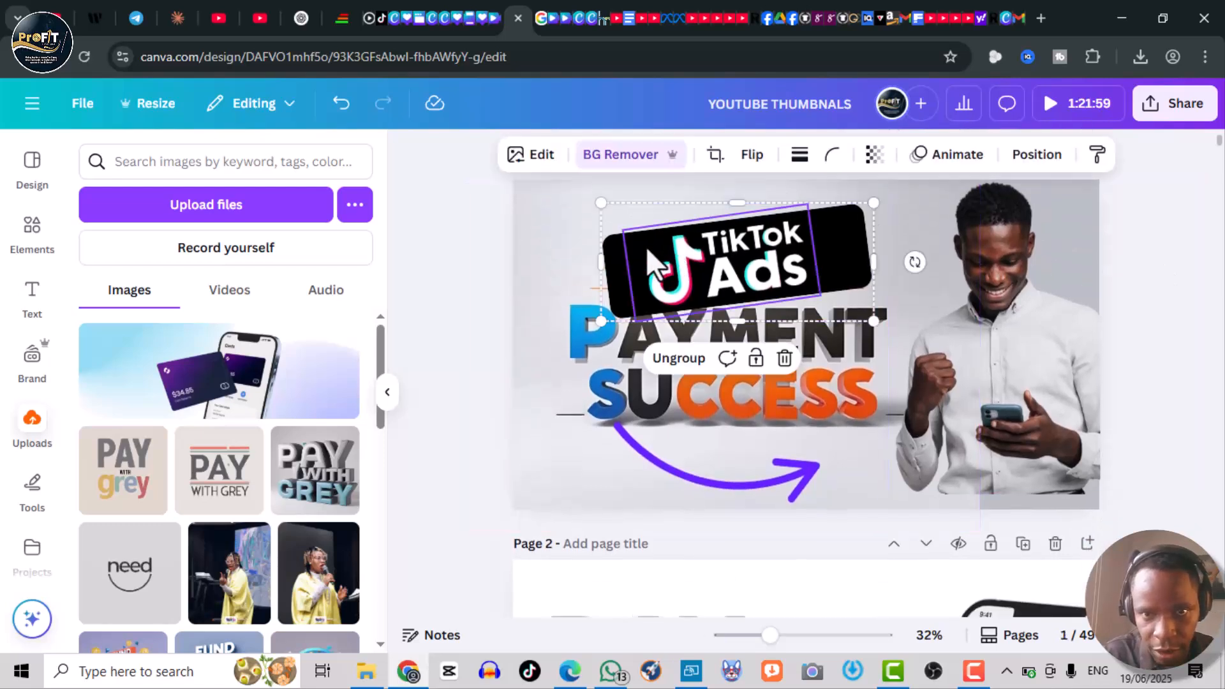
{"action": "key", "text": "Delete"}
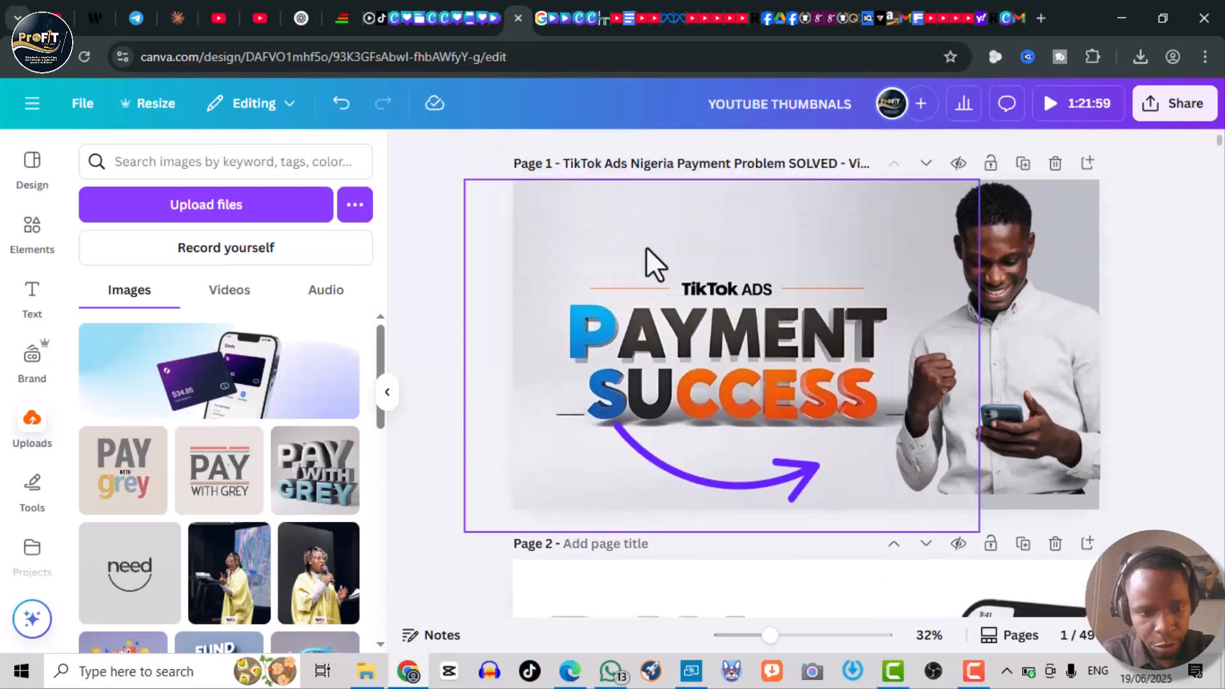
{"action": "key", "text": "ctrl+z"}
- Shrink the 'PAY with grey' image further and move it right on page 2
{"action": "scroll", "coordinate": [1141, 228], "scroll_direction": "down", "scroll_amount": 6}
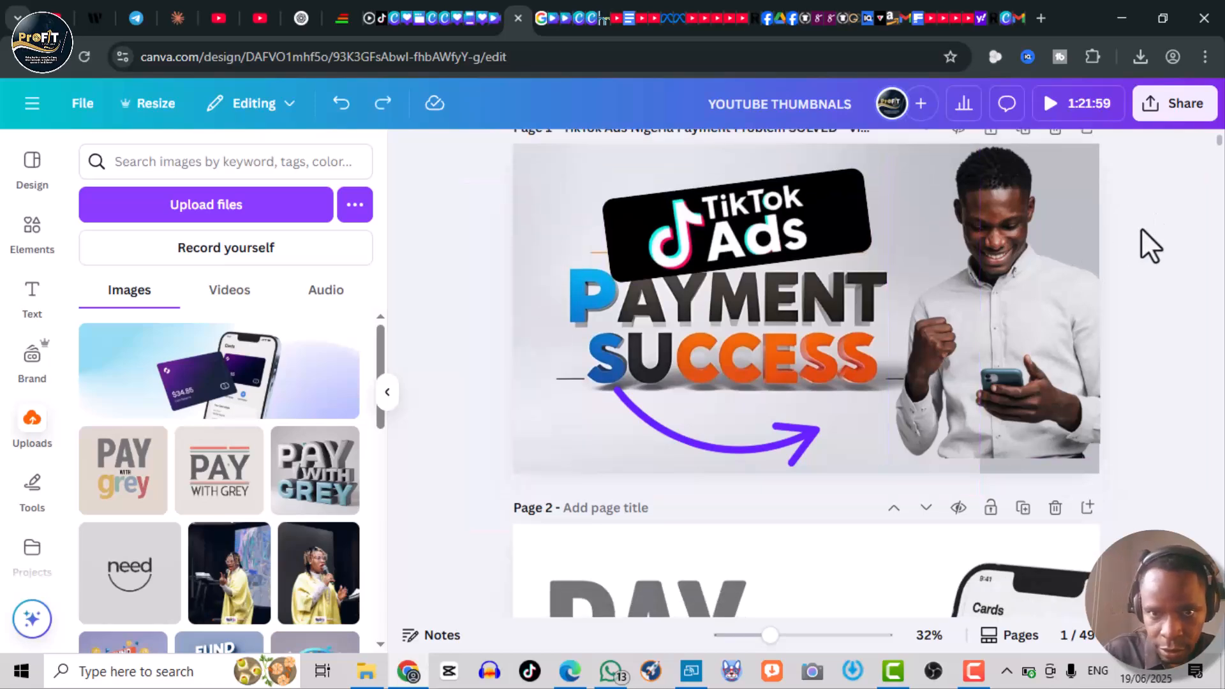
{"action": "scroll", "coordinate": [1141, 228], "scroll_direction": "up", "scroll_amount": 2}
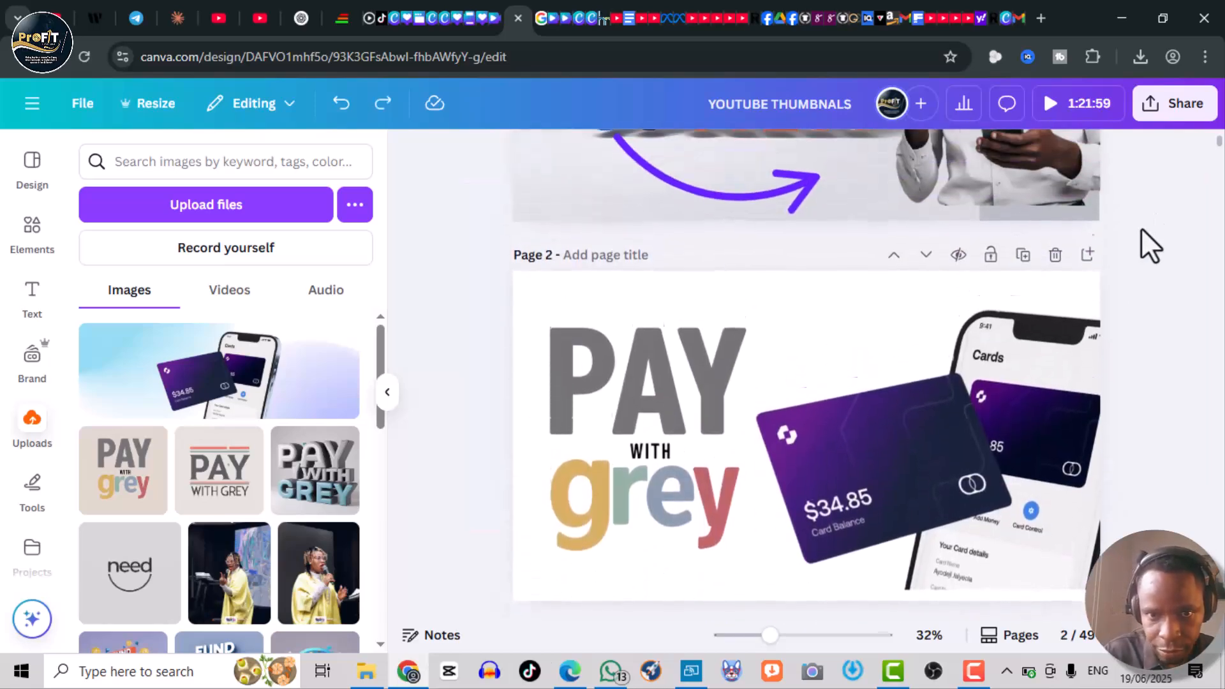
{"action": "left_click", "coordinate": [641, 443]}
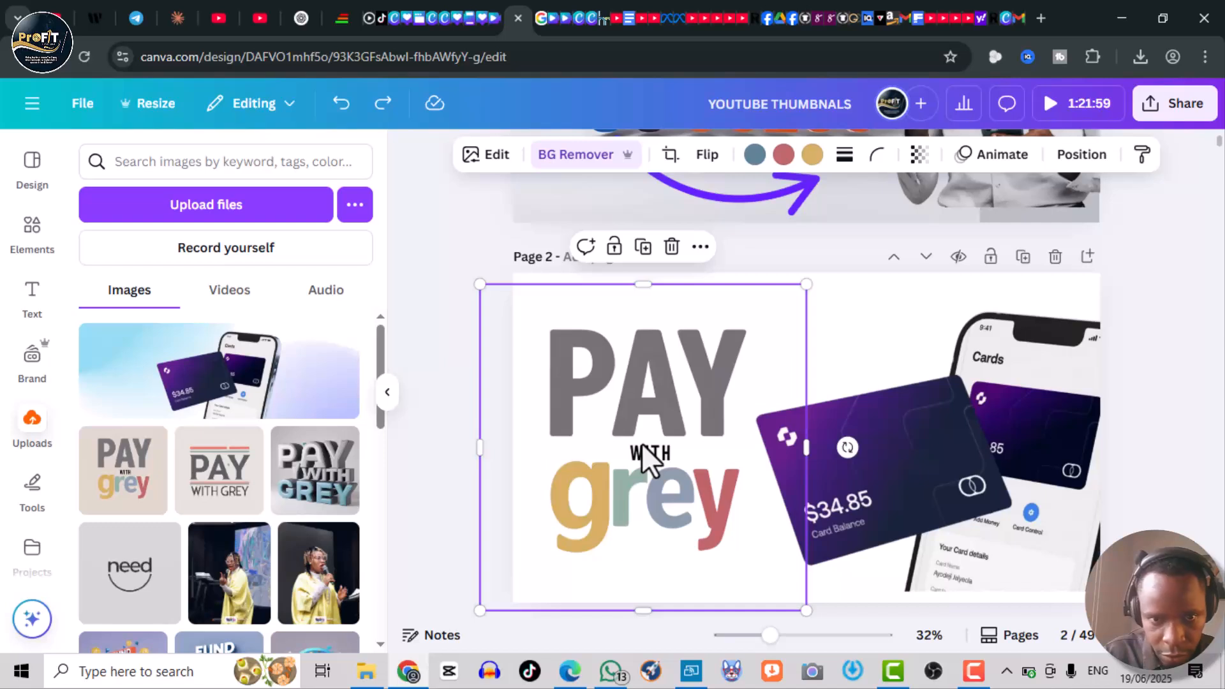
{"action": "left_click_drag", "start_coordinate": [806, 284], "coordinate": [740, 350]}
{"action": "left_click_drag", "start_coordinate": [613, 478], "coordinate": [669, 477]}
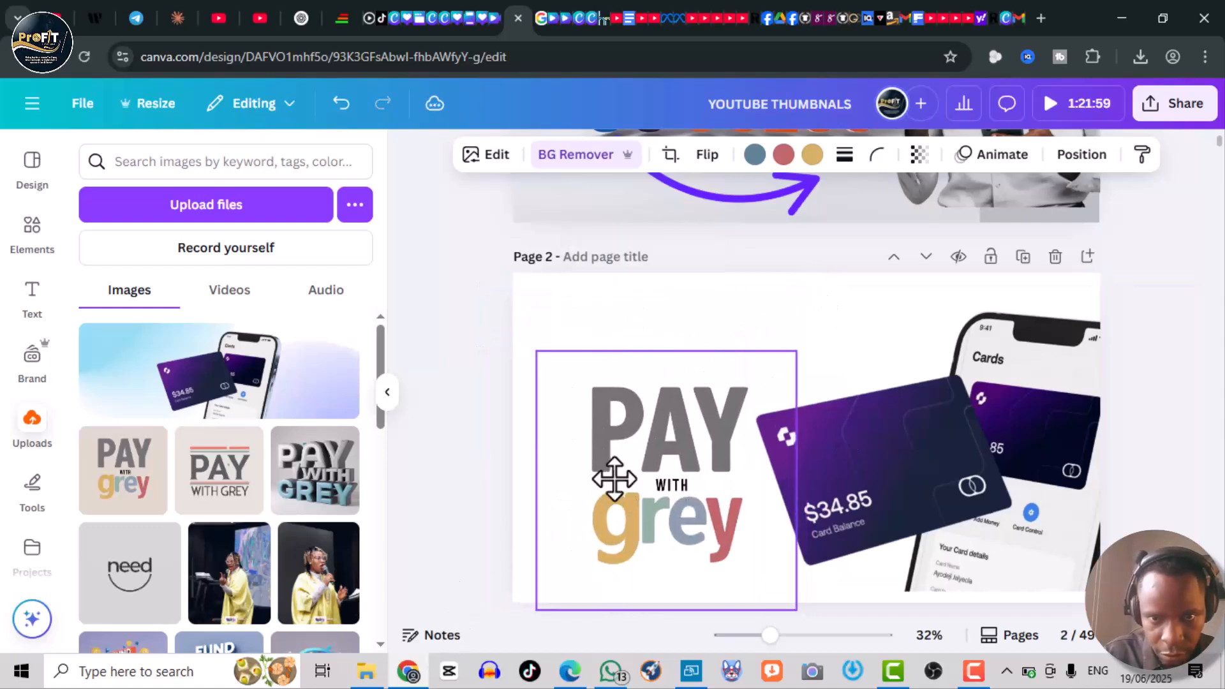
{"action": "left_click", "coordinate": [540, 334]}
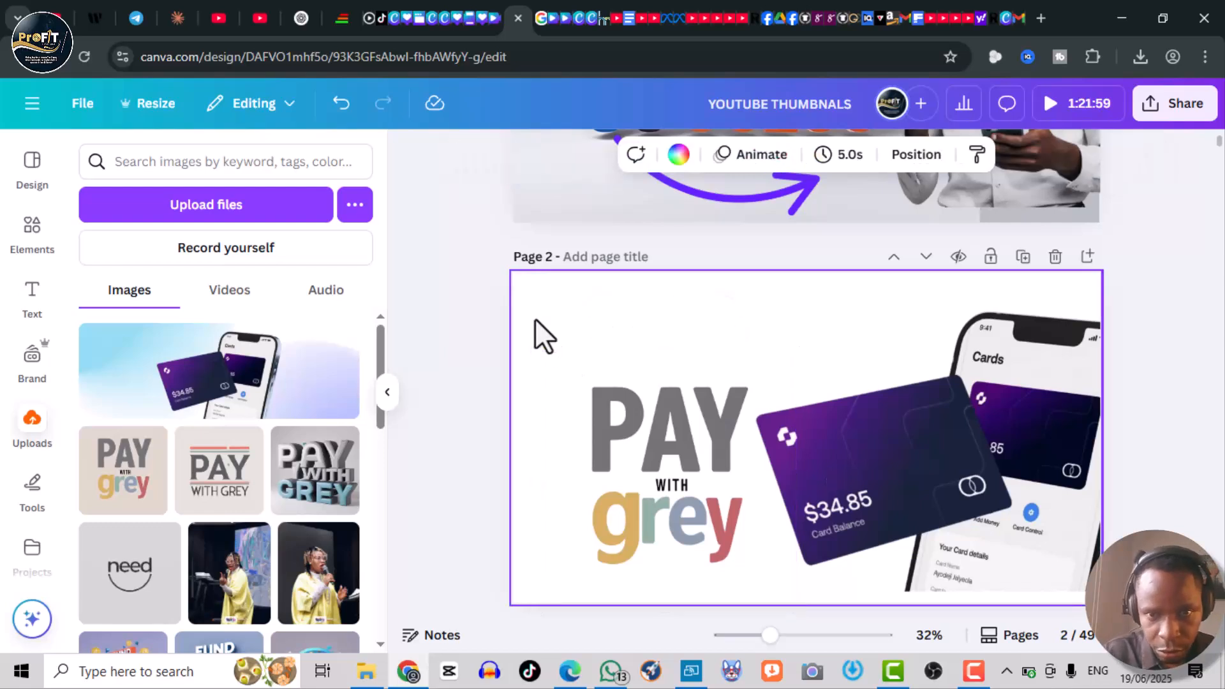
- Paste the TikTok Ads badge above the 'PAY with grey' text on page 2, shrink it, and align the images
{"action": "key", "text": "ctrl+v"}
{"action": "left_click_drag", "start_coordinate": [670, 383], "coordinate": [636, 347]}
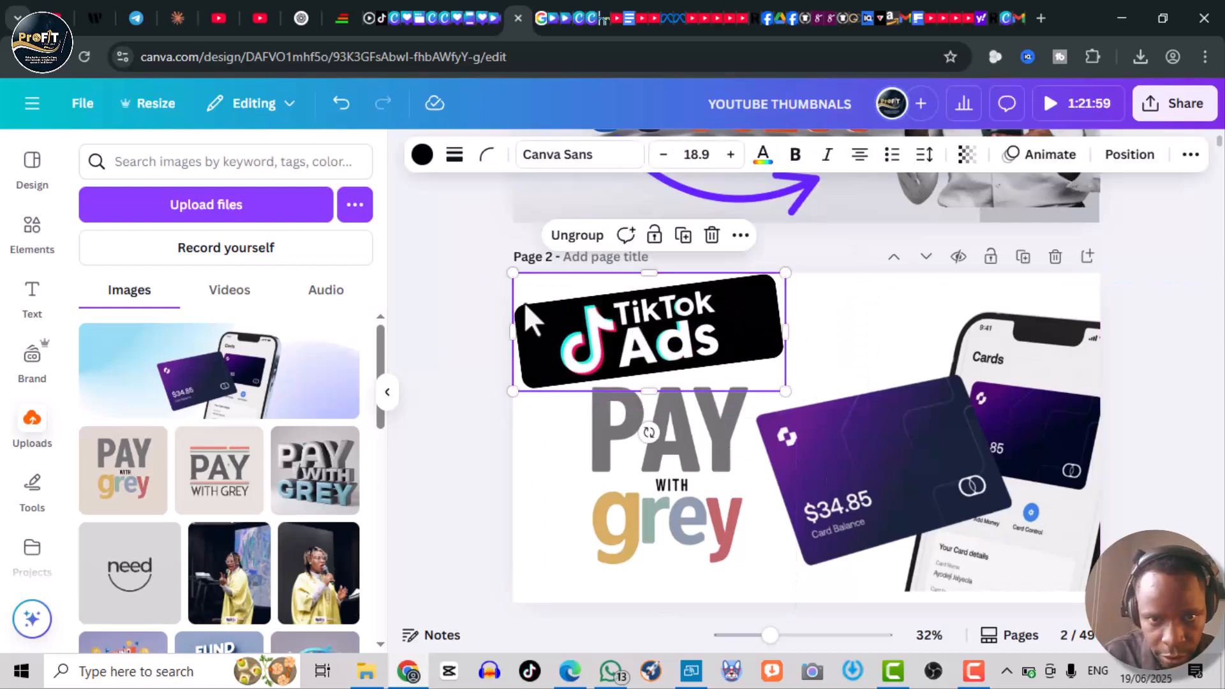
{"action": "left_click_drag", "start_coordinate": [508, 271], "coordinate": [552, 295]}
{"action": "left_click_drag", "start_coordinate": [752, 373], "coordinate": [725, 353]}
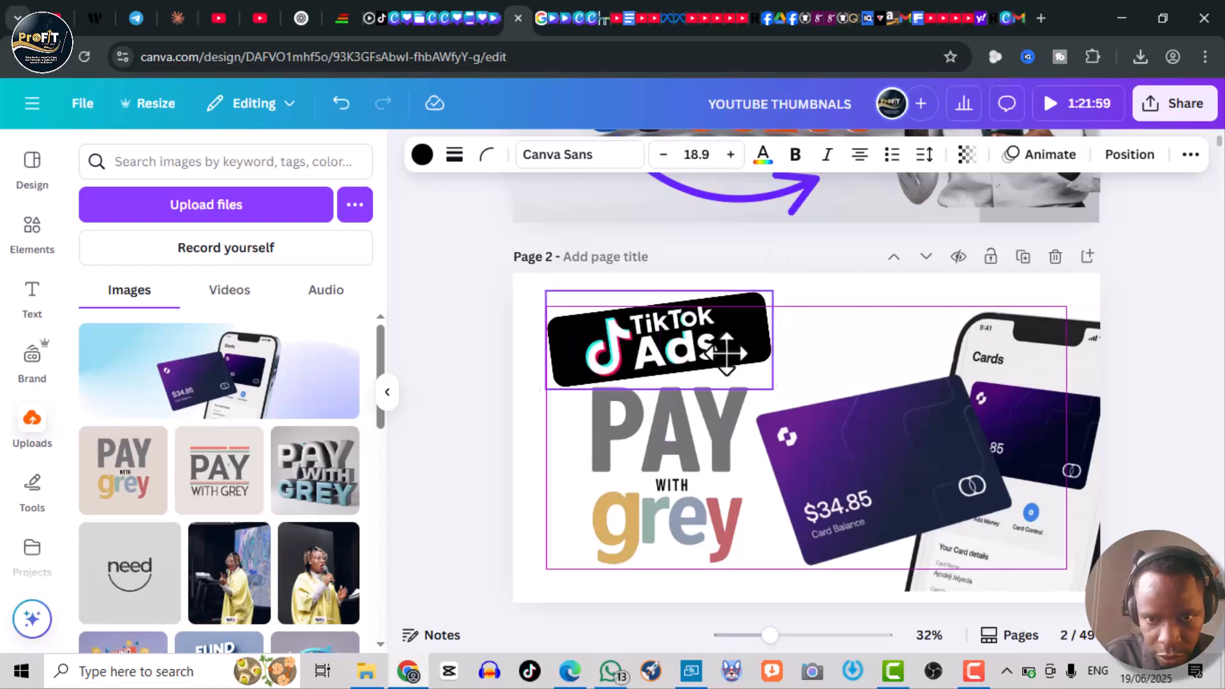
{"action": "left_click_drag", "start_coordinate": [623, 538], "coordinate": [608, 525]}
{"action": "left_click_drag", "start_coordinate": [969, 466], "coordinate": [968, 456]}
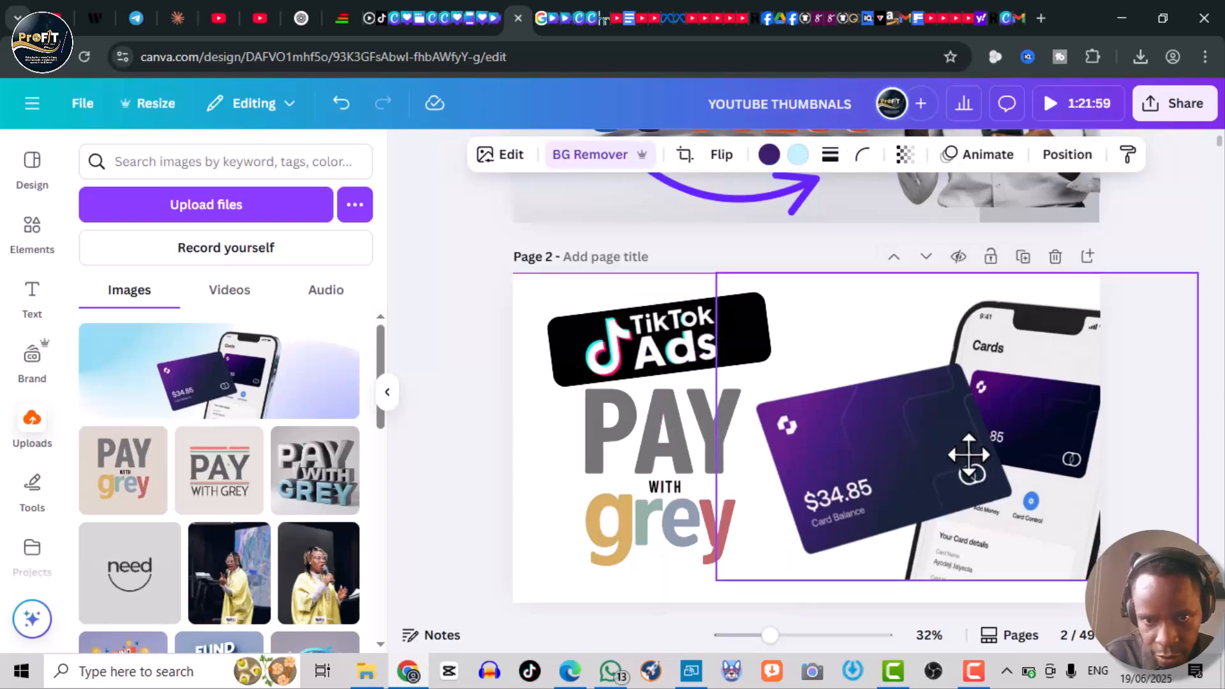
{"action": "left_click", "coordinate": [514, 452]}
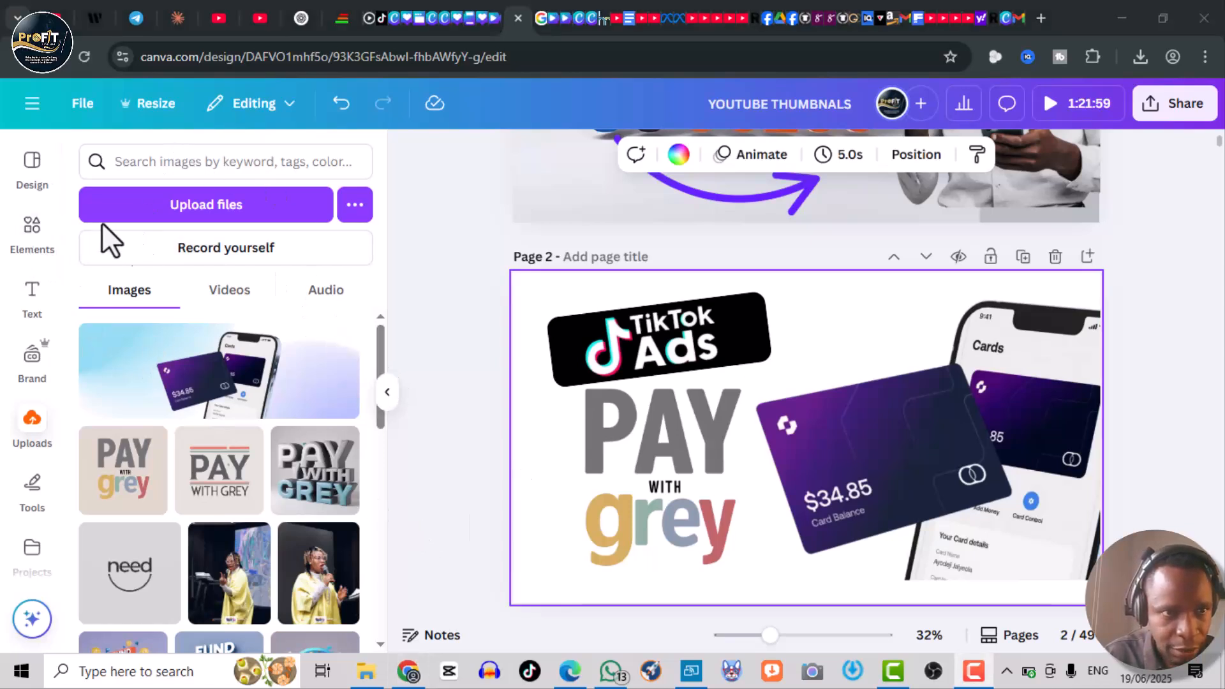
- Copy the purple arrow from page 1, paste it onto page 2, and move and rotate it beneath the 'PAY with grey' text pointing at the card
{"action": "left_click", "coordinate": [32, 227]}
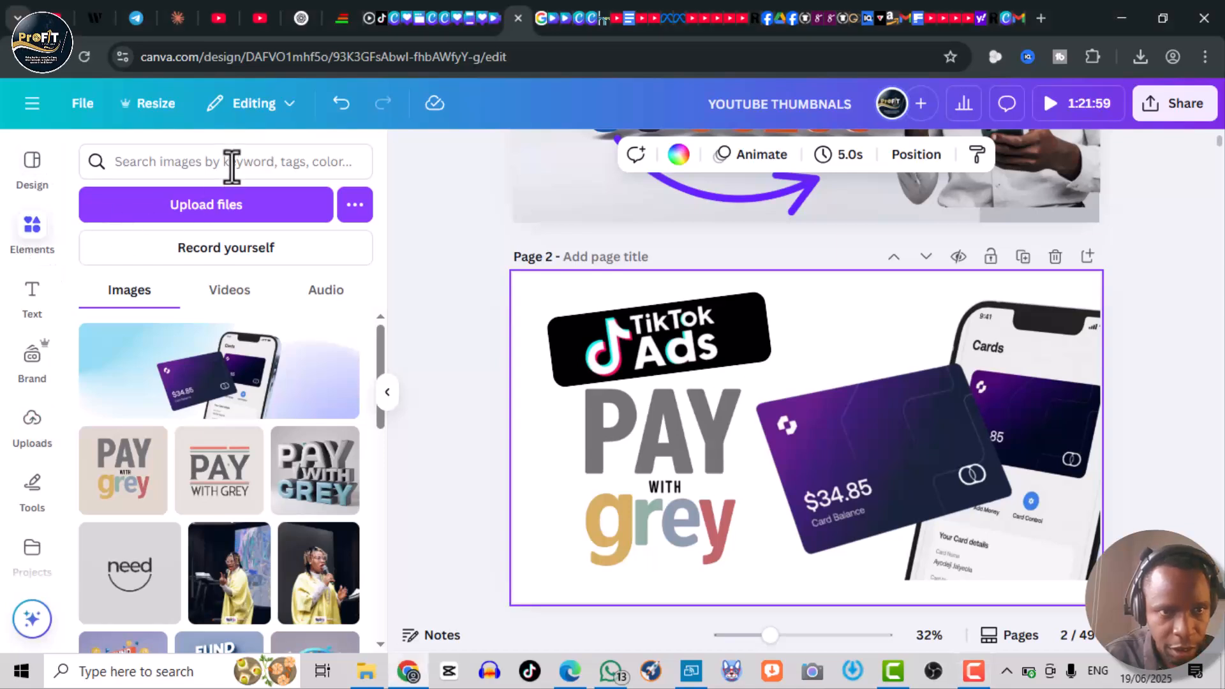
{"action": "left_click", "coordinate": [725, 193]}
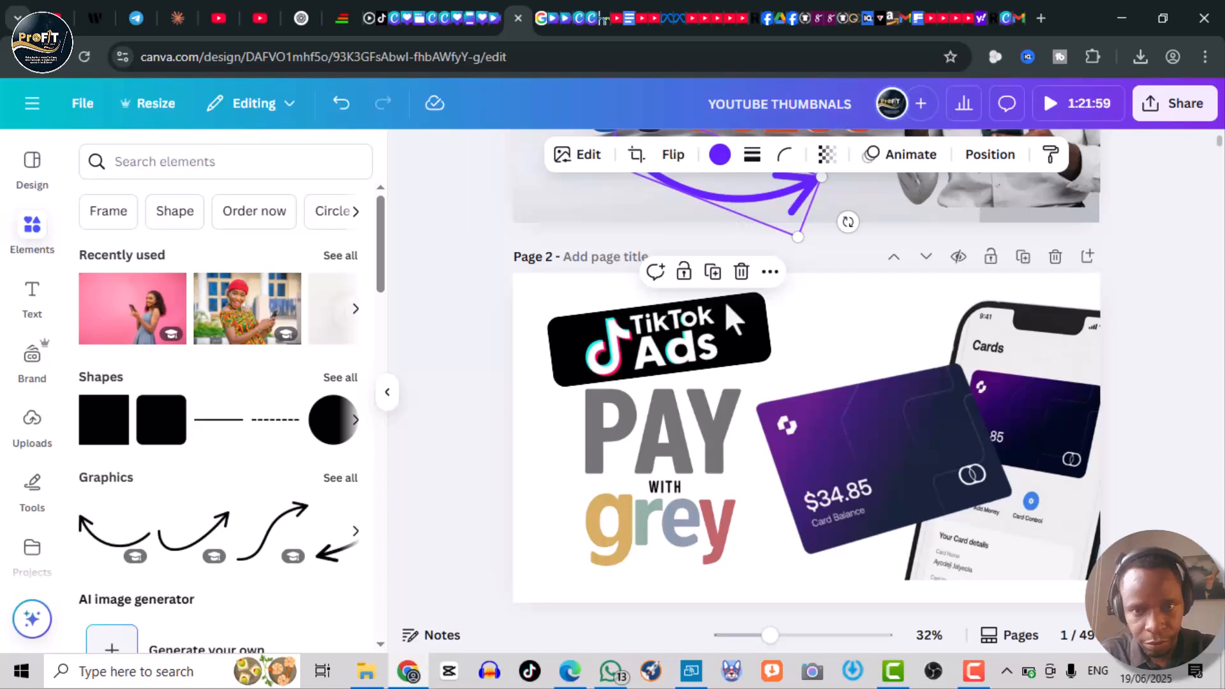
{"action": "left_click", "coordinate": [606, 555]}
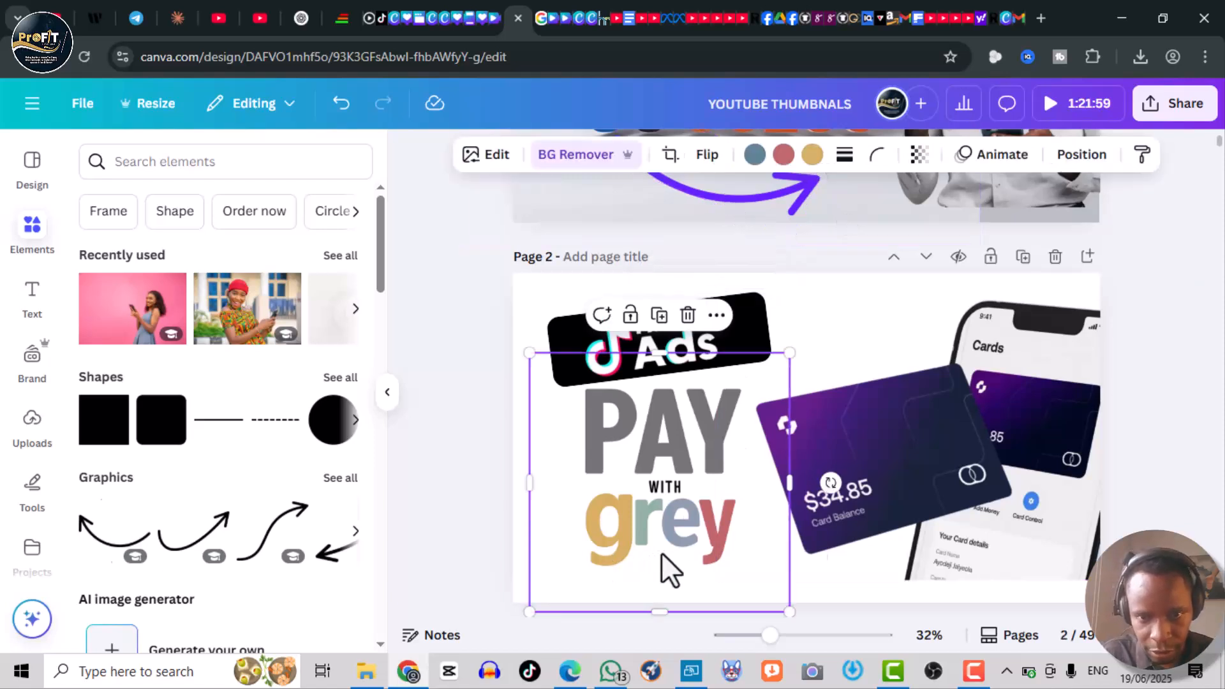
{"action": "key", "text": "ctrl+v"}
{"action": "left_click_drag", "start_coordinate": [626, 484], "coordinate": [694, 542]}
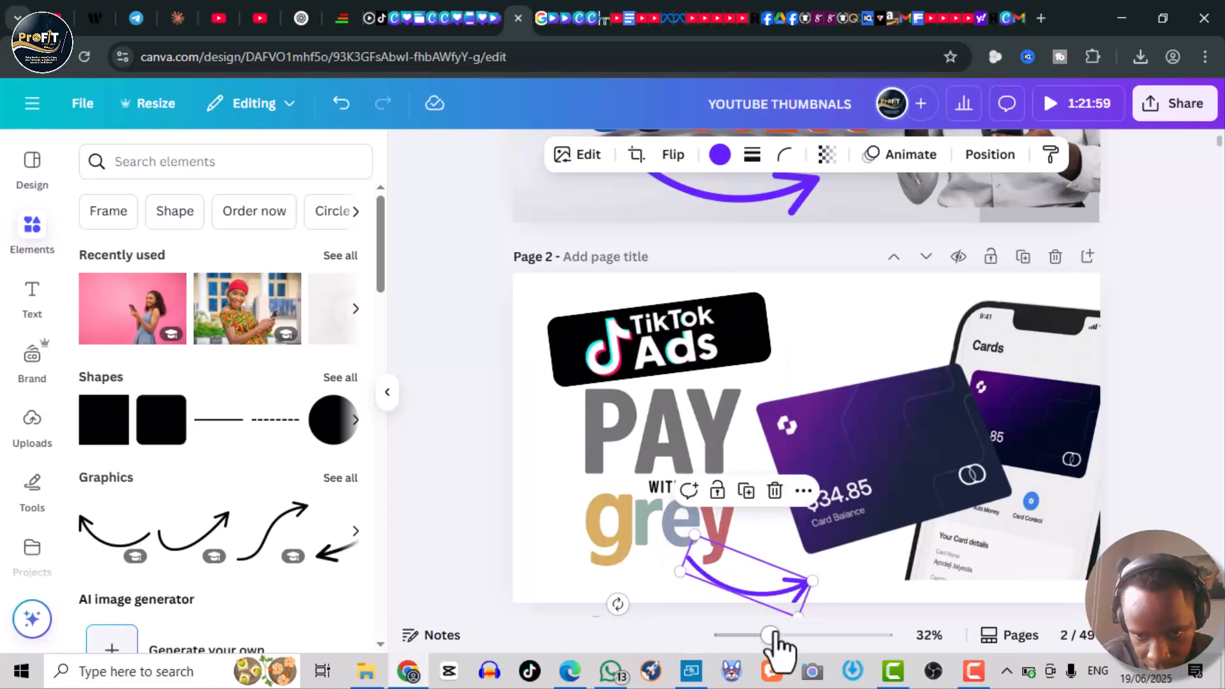
{"action": "left_click_drag", "start_coordinate": [616, 604], "coordinate": [670, 605]}
{"action": "left_click", "coordinate": [529, 309]}
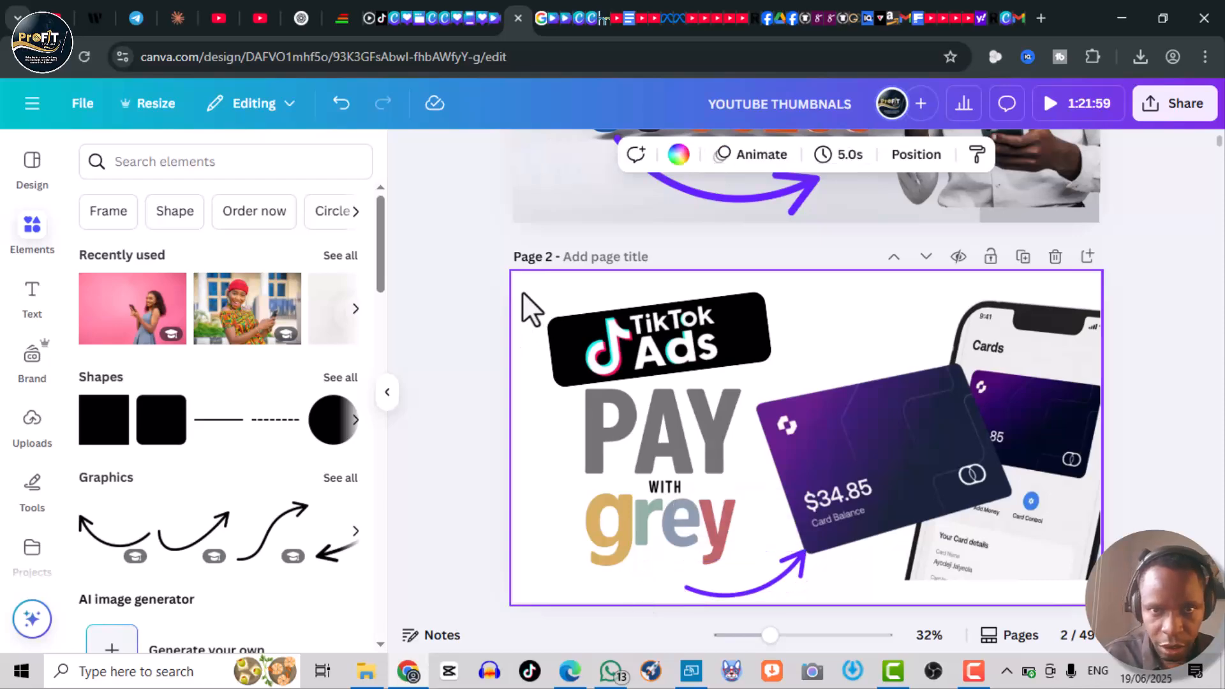
- Fill page 2's background with the light pink linear gradient with 43% transparency, after trying several other gradients
{"action": "left_click", "coordinate": [678, 156]}
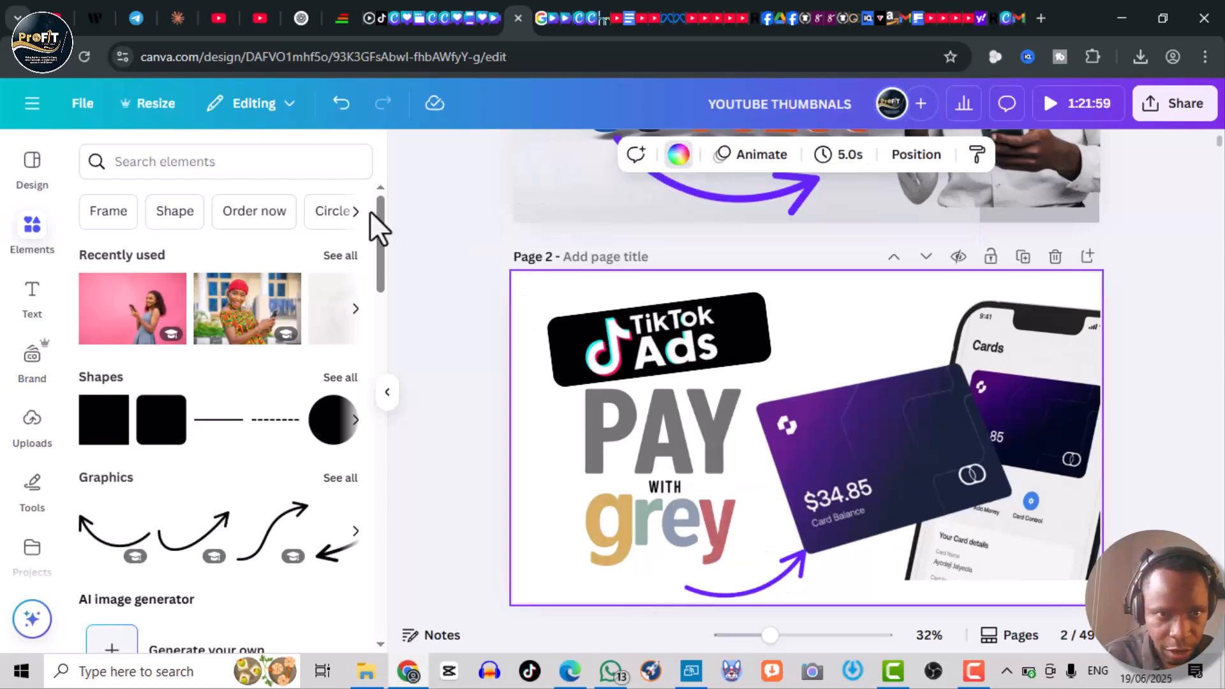
{"action": "left_click_drag", "start_coordinate": [380, 191], "coordinate": [373, 411]}
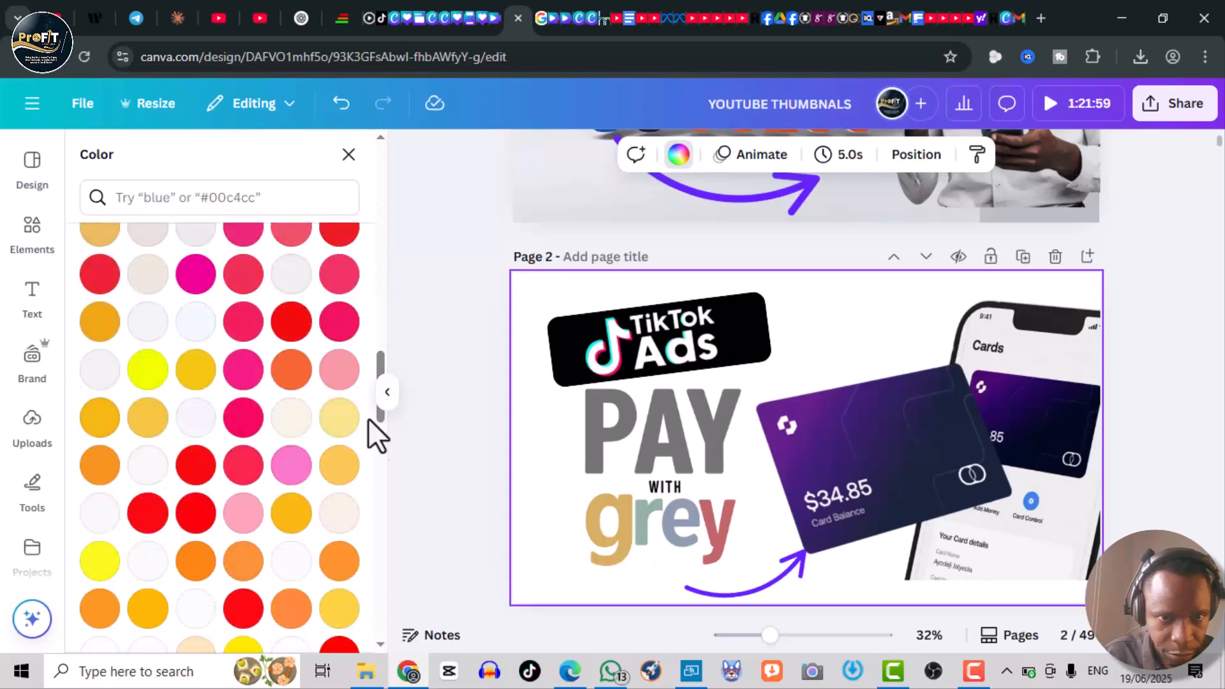
{"action": "left_click_drag", "start_coordinate": [380, 361], "coordinate": [375, 441]}
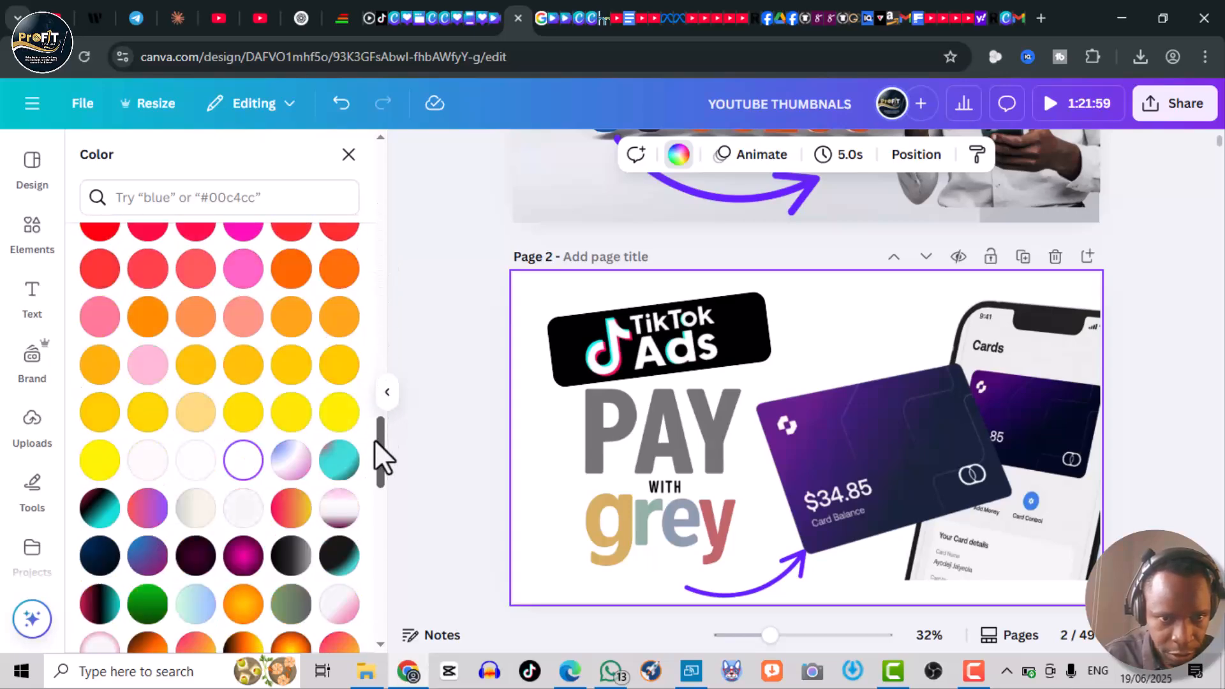
{"action": "left_click", "coordinate": [291, 459]}
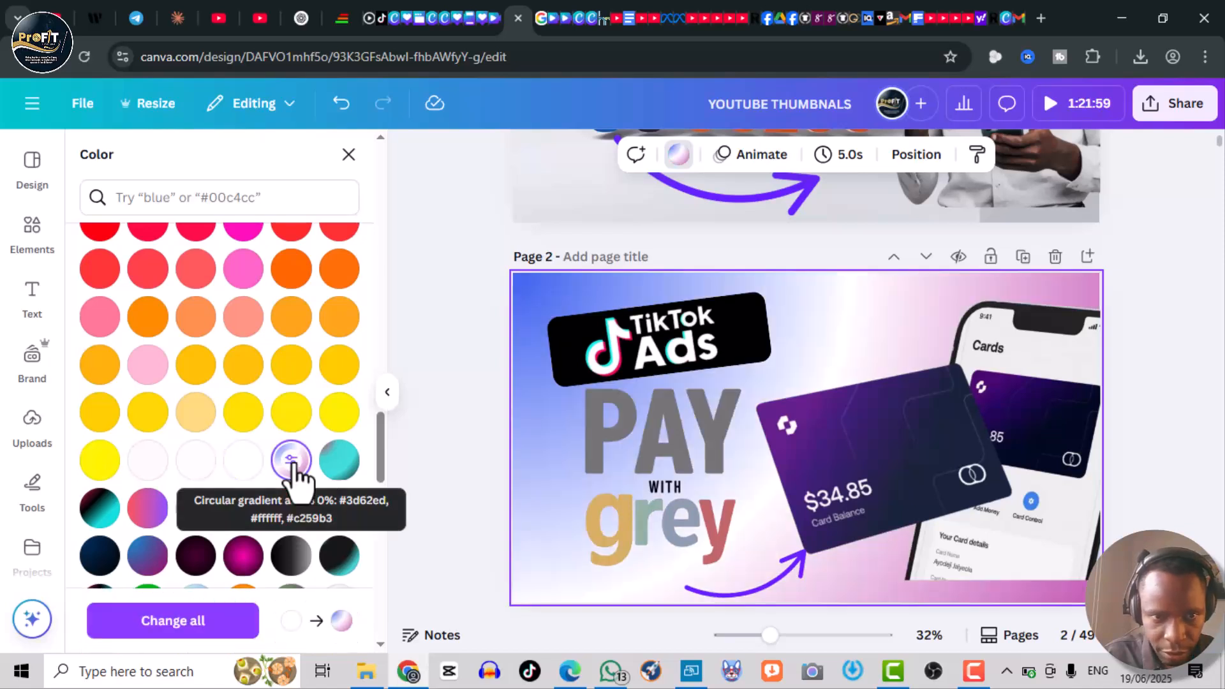
{"action": "left_click", "coordinate": [196, 509]}
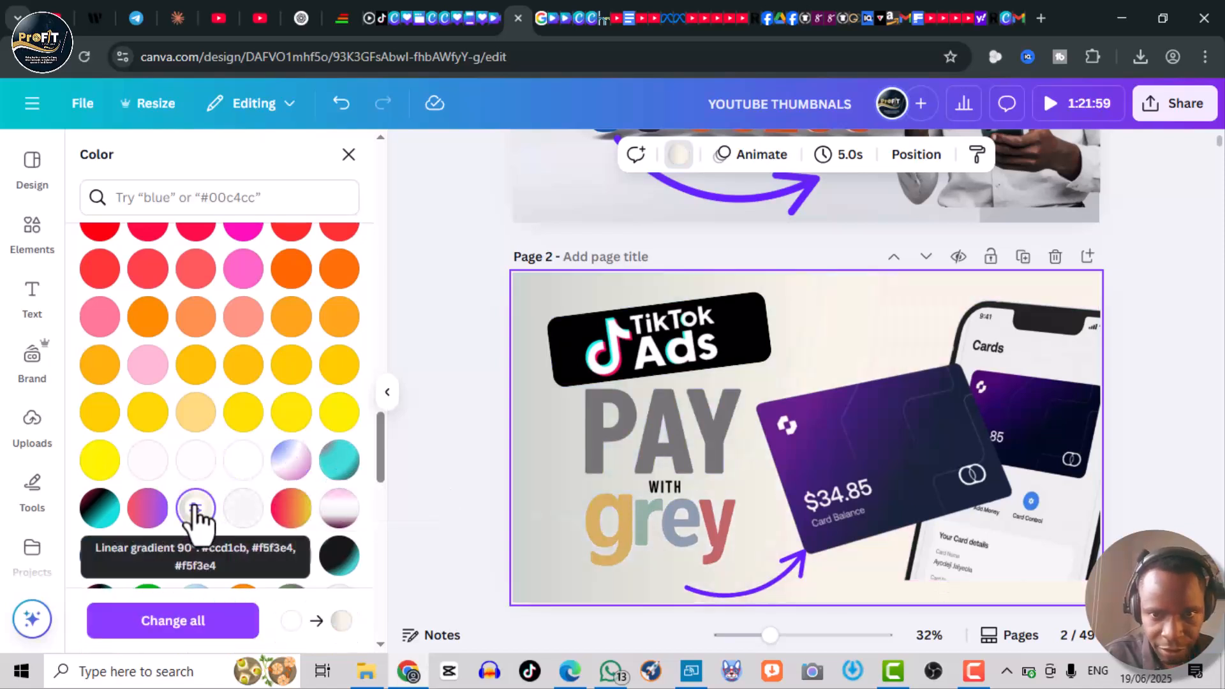
{"action": "left_click", "coordinate": [339, 508]}
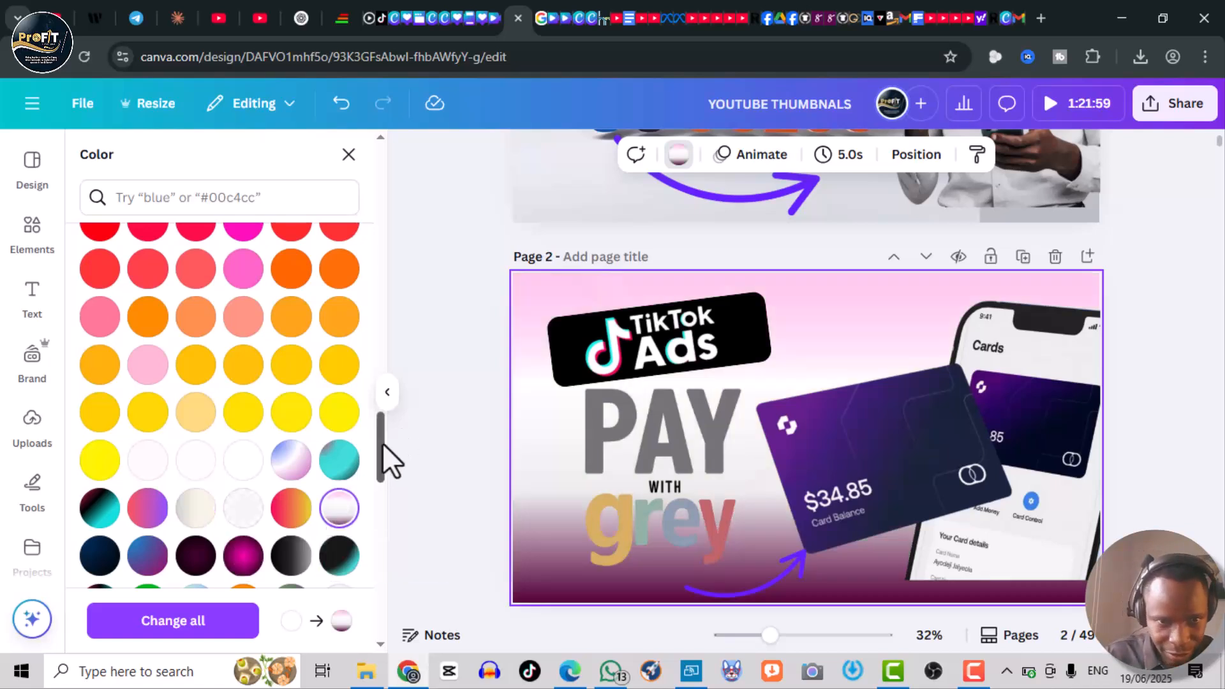
{"action": "scroll", "coordinate": [383, 472], "scroll_direction": "down", "scroll_amount": 3}
{"action": "scroll", "coordinate": [380, 473], "scroll_direction": "up", "scroll_amount": 1}
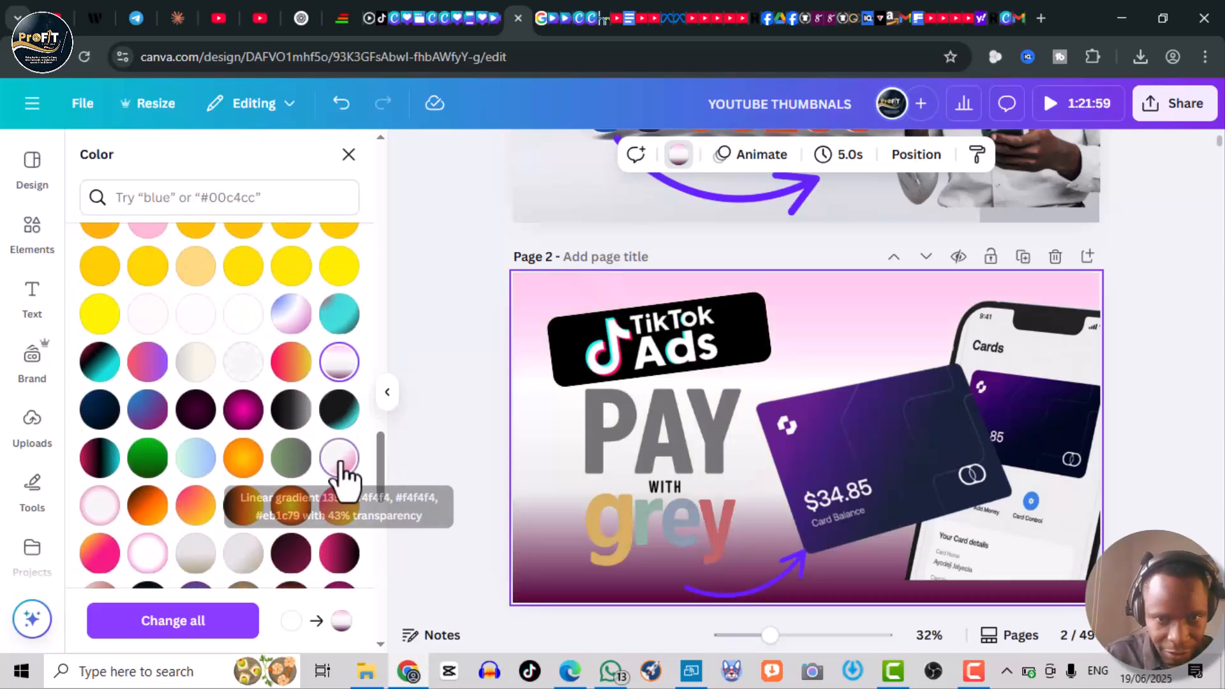
{"action": "left_click", "coordinate": [340, 460]}
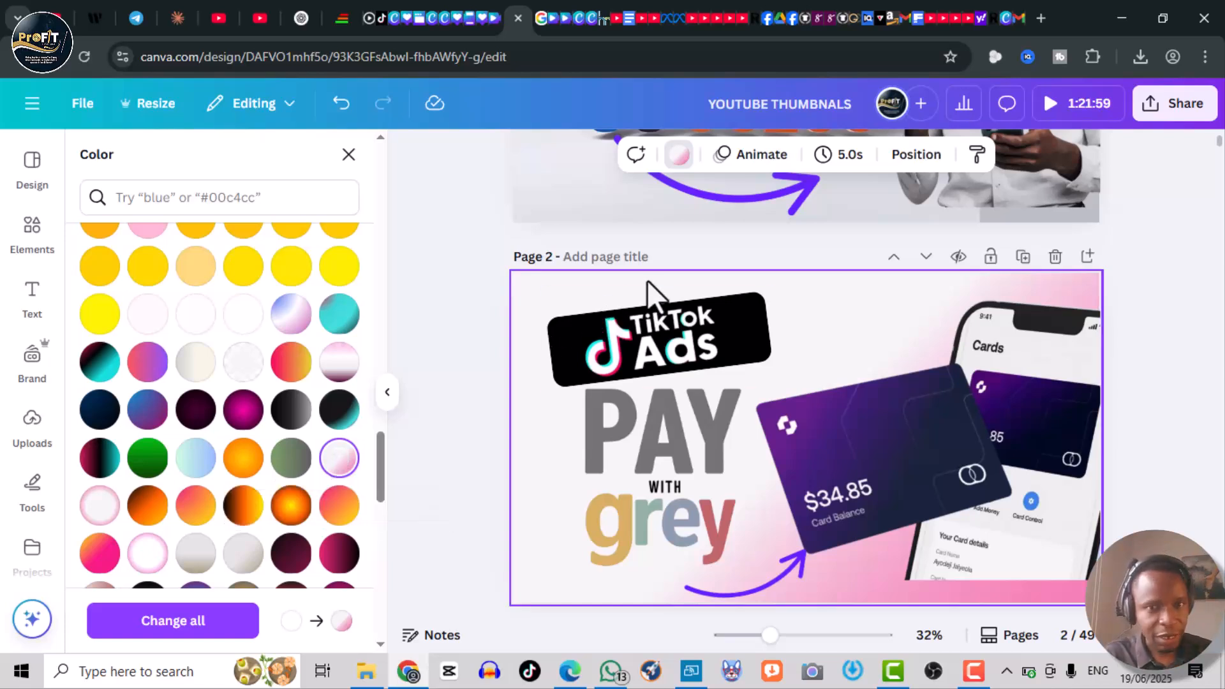
{"action": "left_click", "coordinate": [706, 285]}
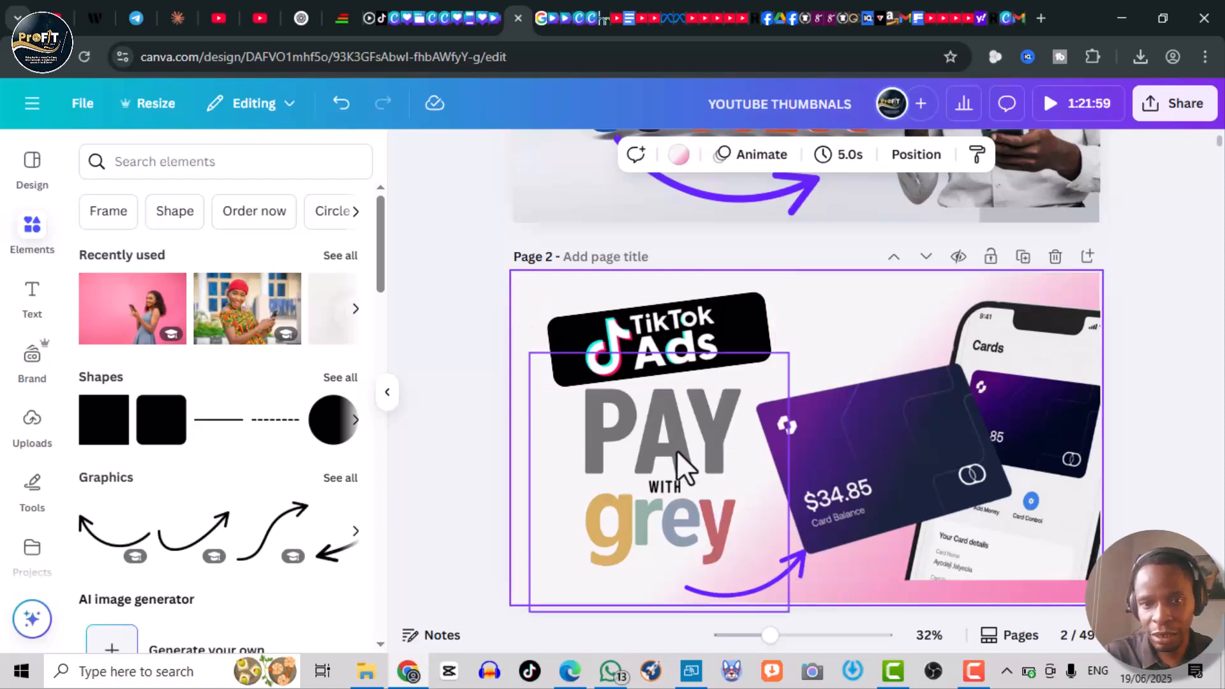
- Tilt the 'PAY with grey' image about -7° on page 2
{"action": "left_click", "coordinate": [643, 475]}
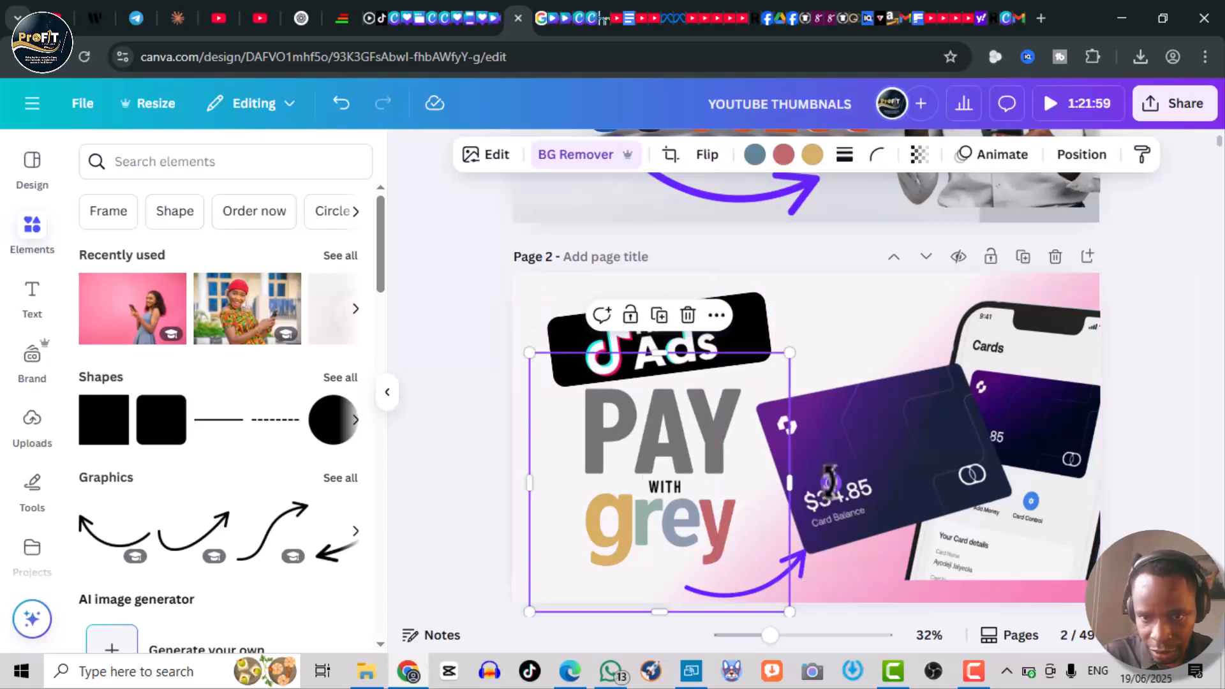
{"action": "left_click_drag", "start_coordinate": [832, 463], "coordinate": [829, 459]}
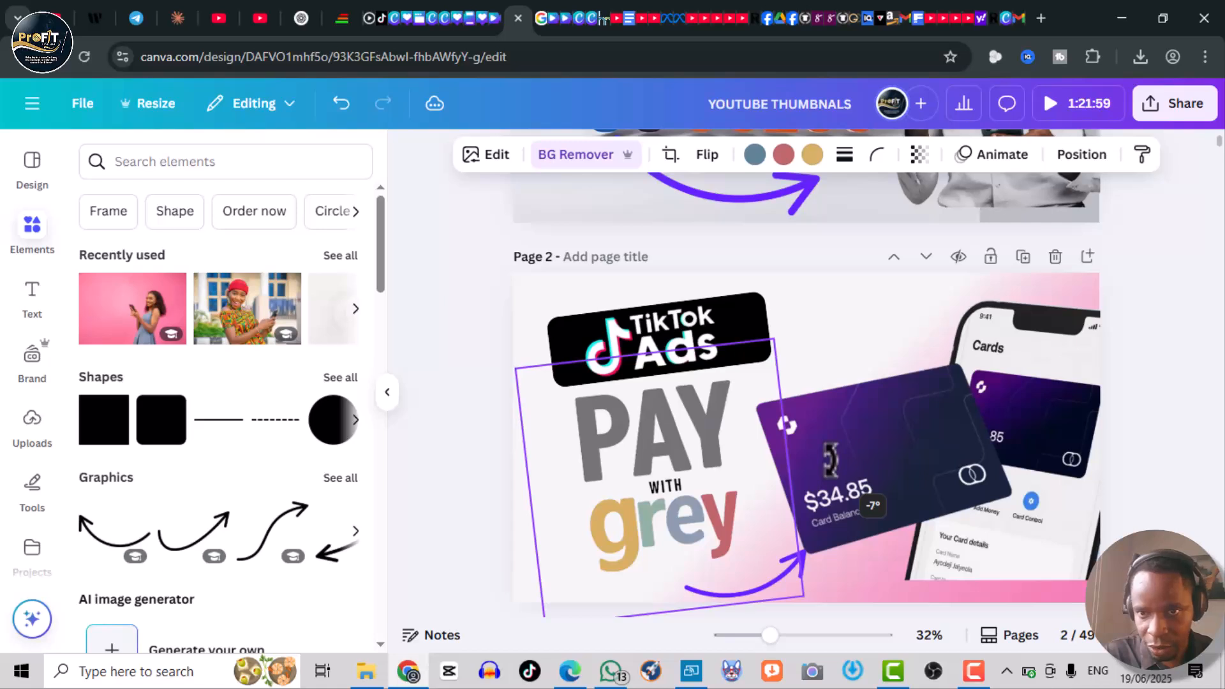
{"action": "left_click", "coordinate": [1135, 309]}
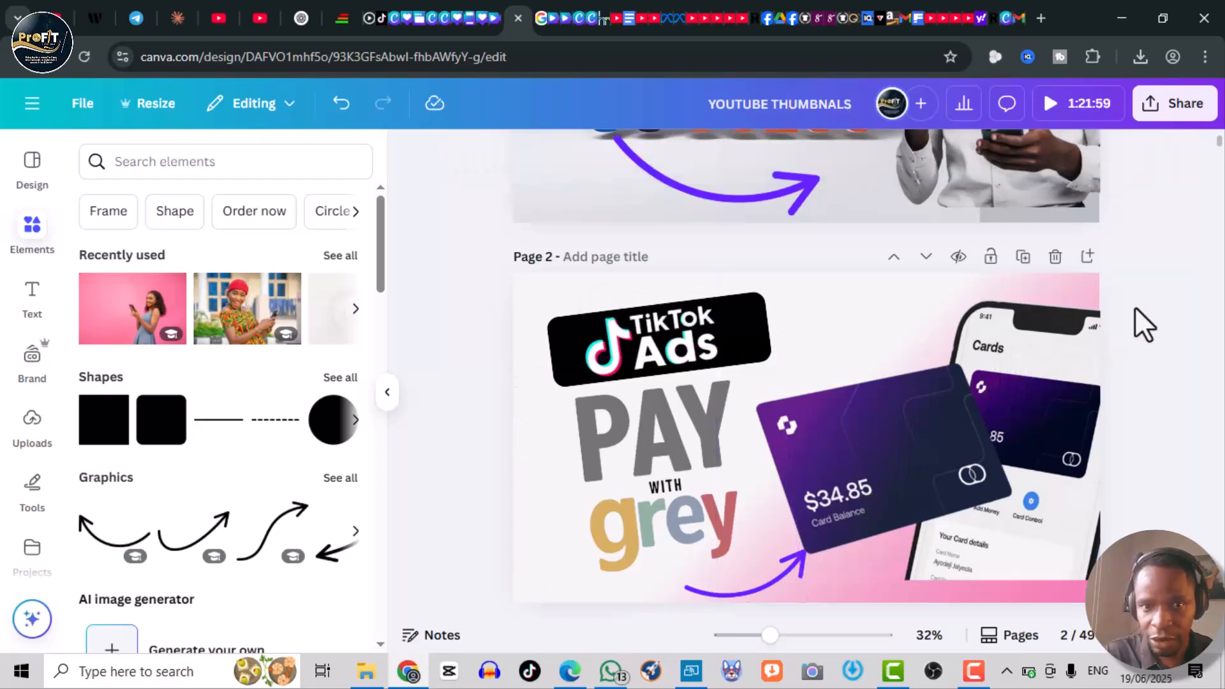